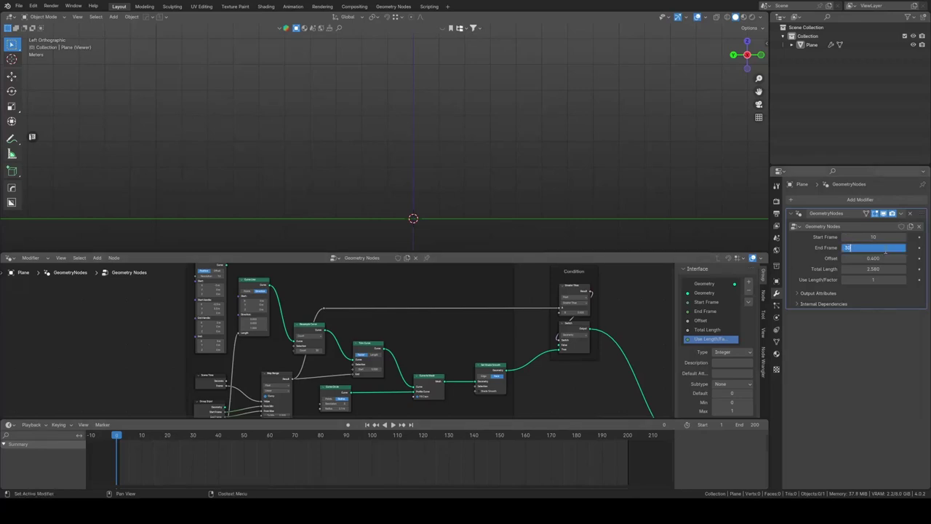
key(Return)
Confirm Start Frame 10 and preview the tube growth from an early frame
drag(157, 437, 139, 436)
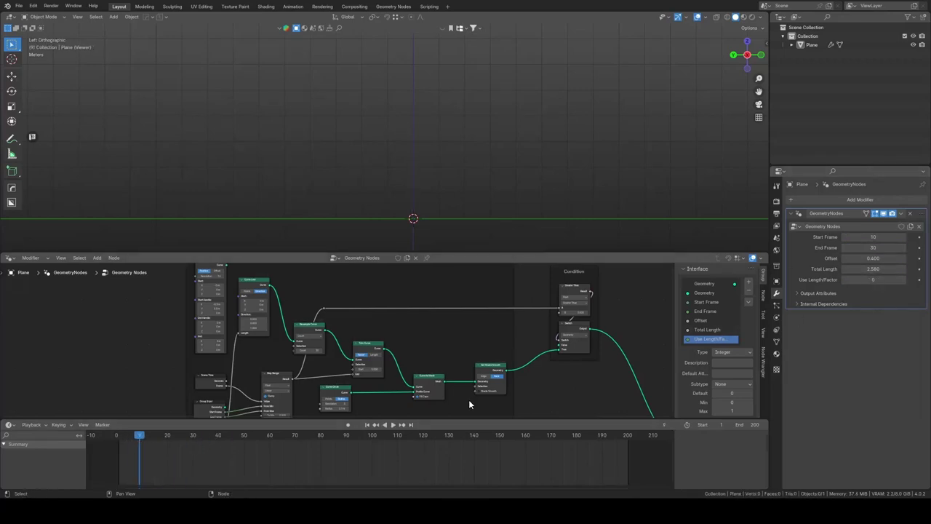
key(space)
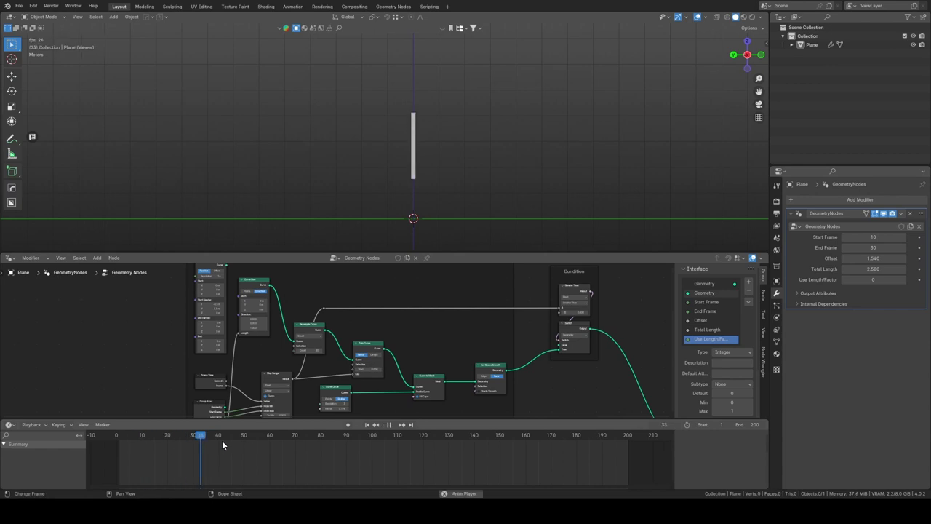
key(Escape)
Set the modifier's Start Frame to 20 and End Frame to 58
double_click(850, 238)
text(20)
key(Return)
double_click(880, 248)
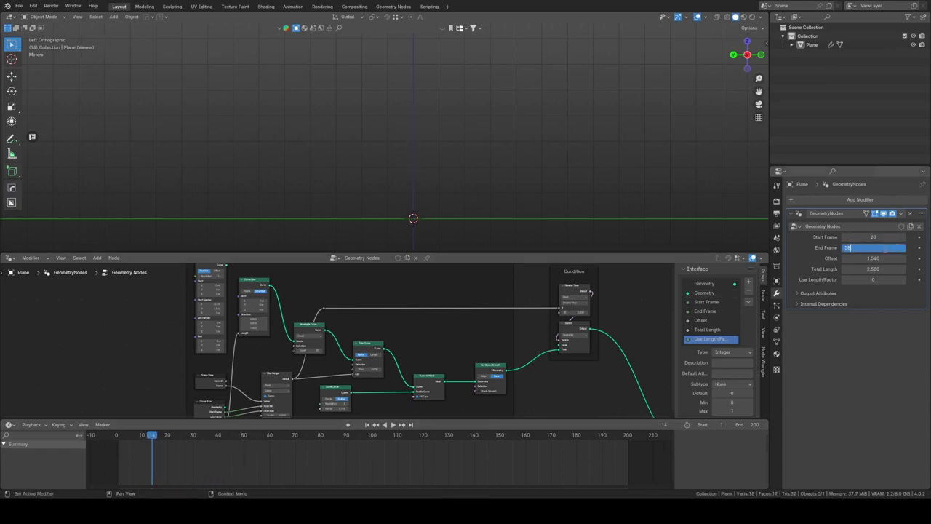
text(58)
key(Return)
key(space)
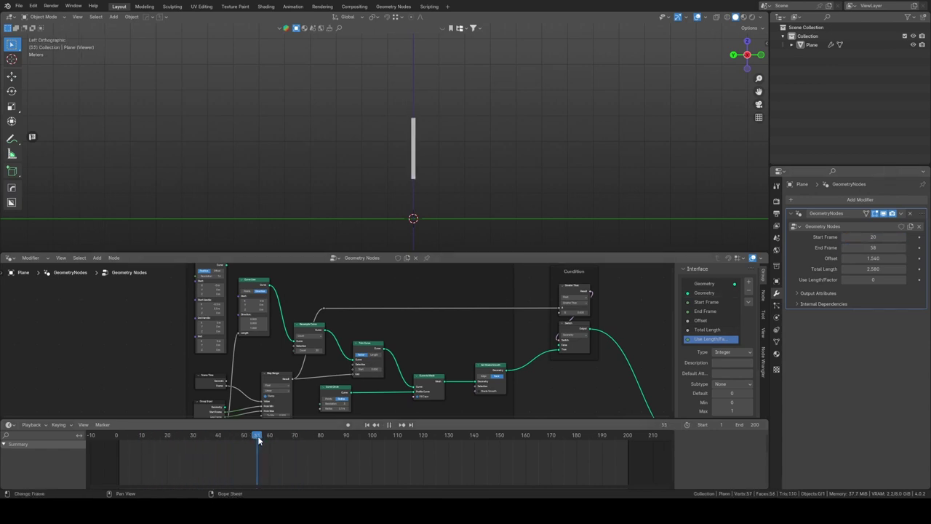
Play the animation from about frame 14 and jump ahead to frame 76 to check growth
drag(258, 440, 151, 439)
key(space)
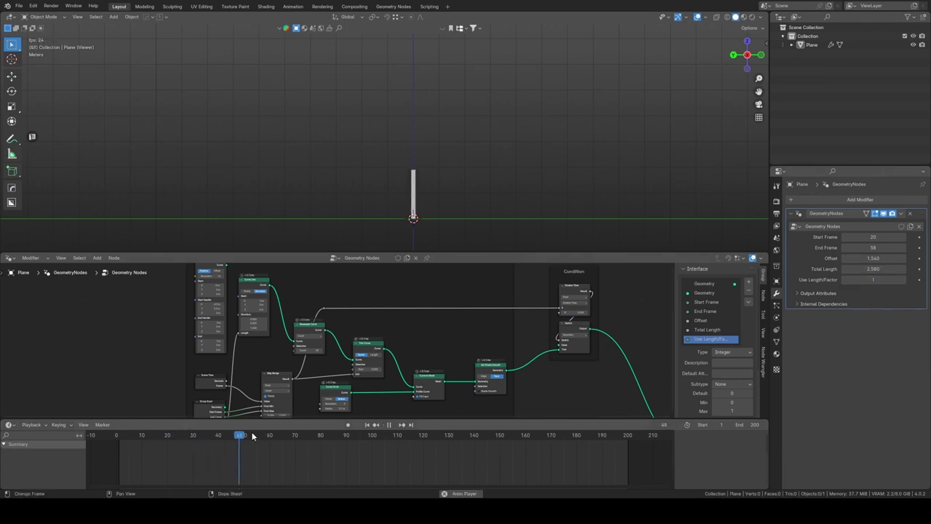
mouse_move(253, 435)
mouse_down()
mouse_move(178, 438)
mouse_move(308, 437)
mouse_up()
key(space)
scroll(340, 372, down, 2)
scroll(339, 373, down, 2)
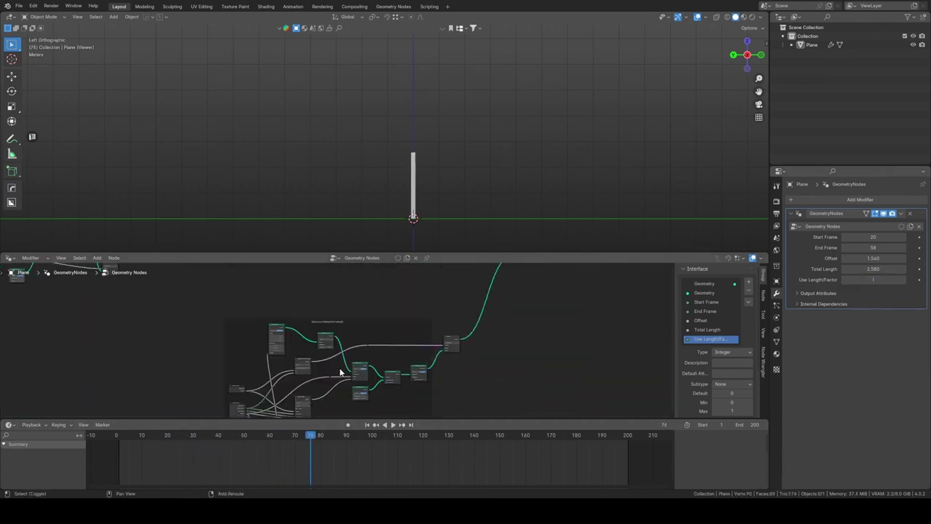
scroll(339, 372, up, 1)
scroll(340, 373, up, 2)
scroll(340, 373, up, 1)
Replay from frame 36, lower Offset to 0.870 and watch the tube grow
click(200, 436)
key(space)
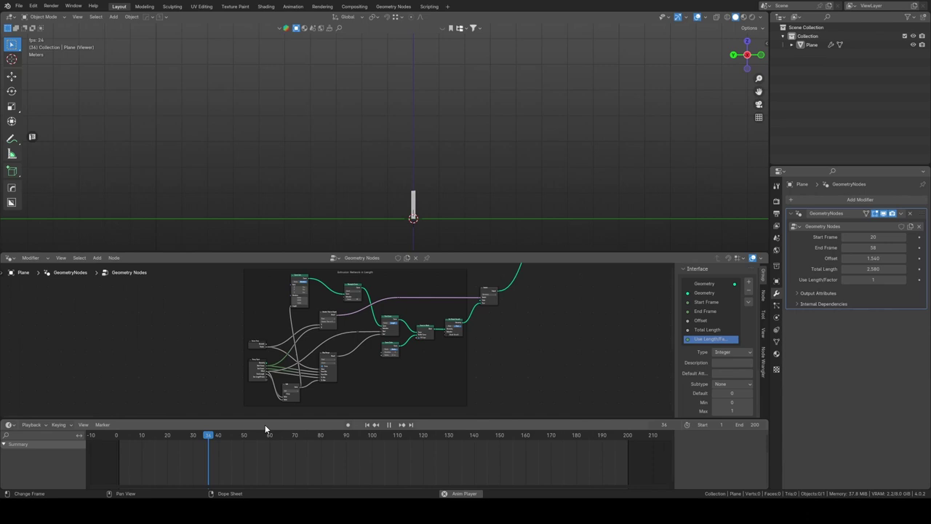
key(space)
drag(873, 258, 859, 259)
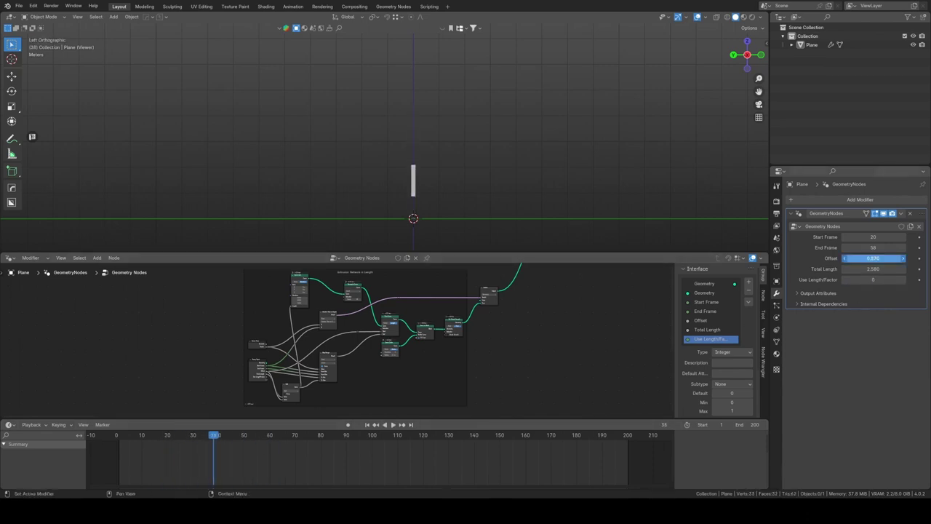
key(space)
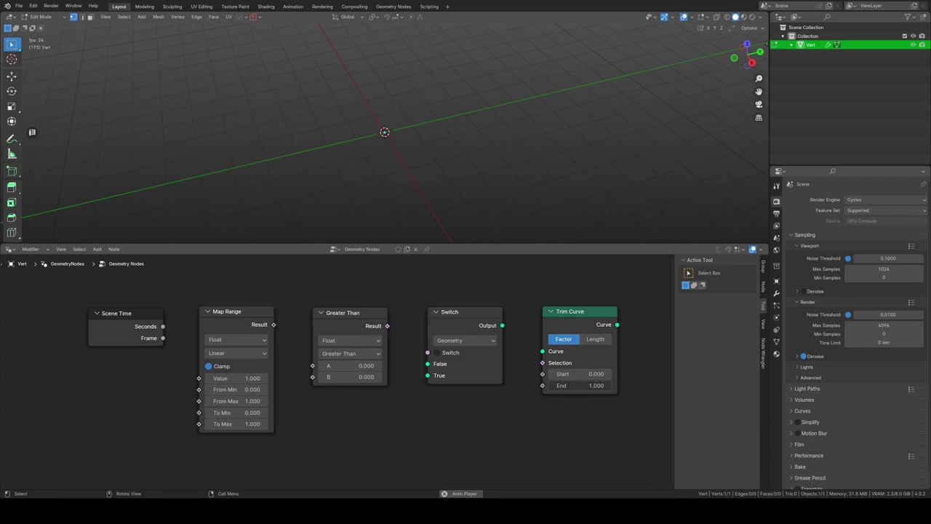
click(122, 323)
click(222, 321)
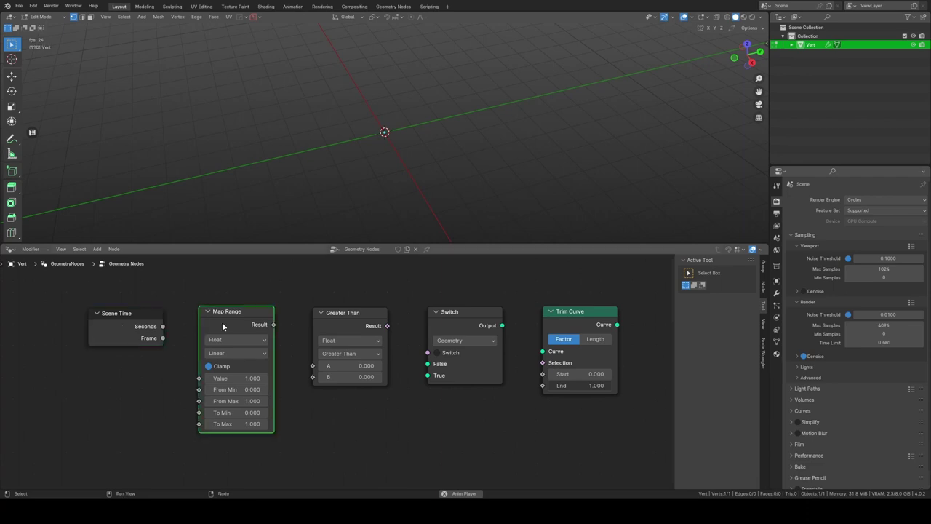
click(343, 323)
click(464, 323)
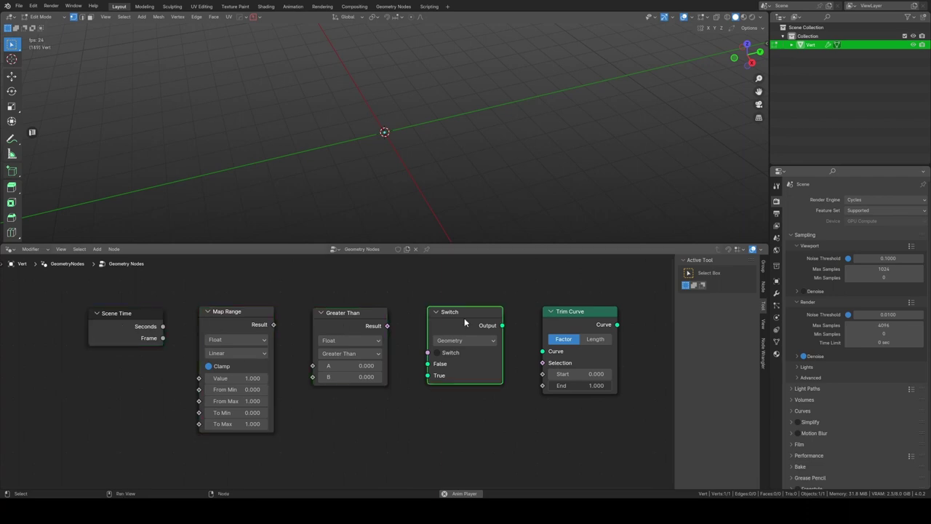
click(569, 325)
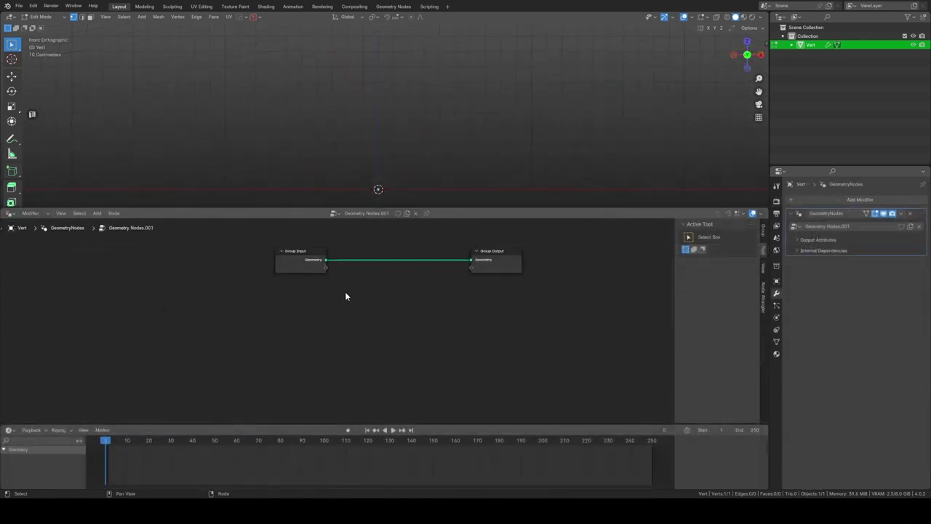
Add a Curve Line node set to Direction mode
key(shift+a)
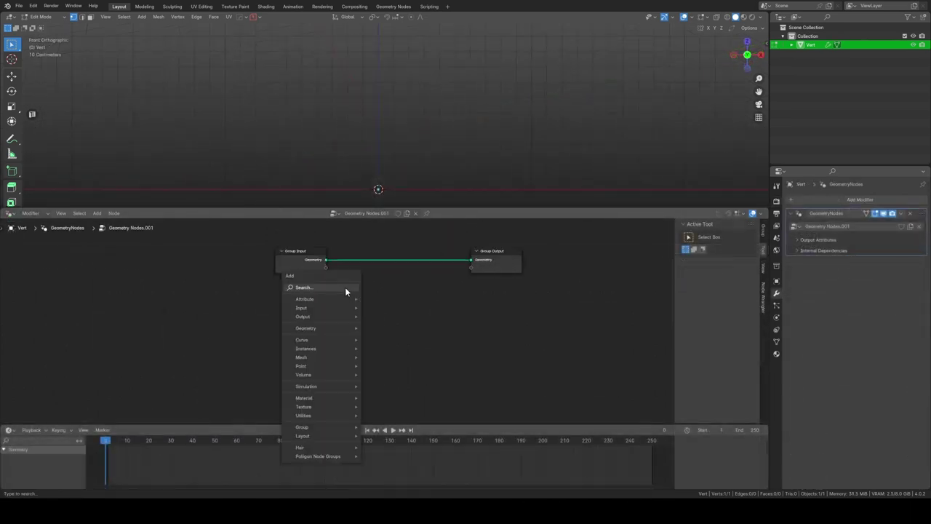
text(curve line)
key(Return)
click(359, 286)
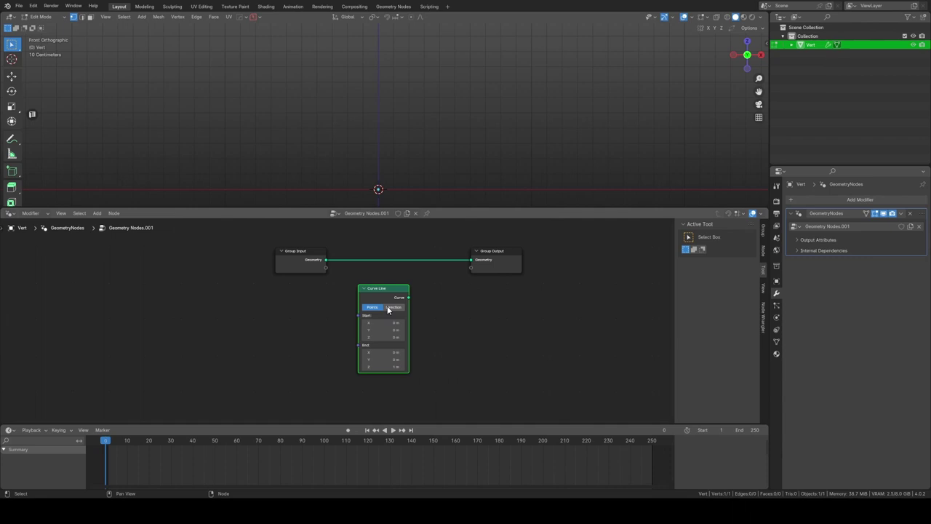
click(392, 306)
Add a Trim Curve node fed by Curve Line, and move Group Output further right
mouse_move(386, 300)
mouse_down()
mouse_move(303, 301)
mouse_move(372, 339)
mouse_up()
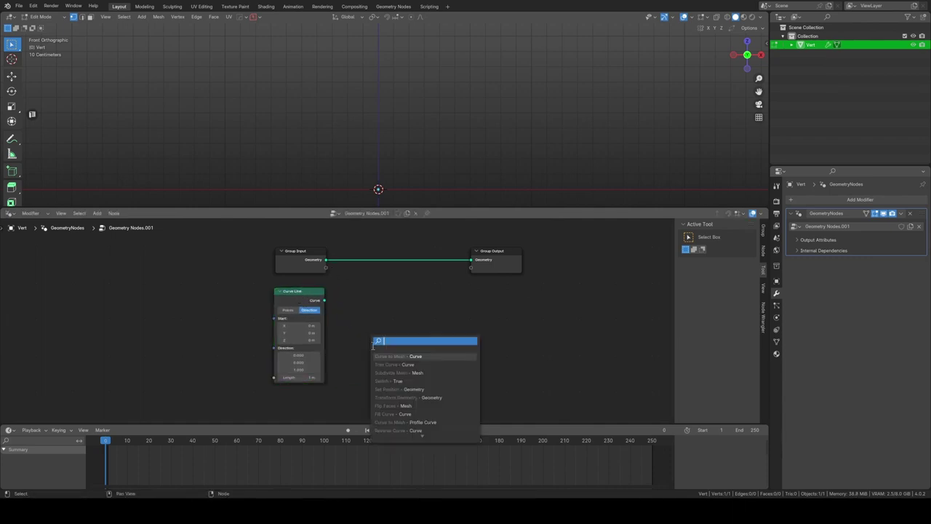
text(trim cu)
key(Return)
click(379, 351)
drag(507, 252, 614, 252)
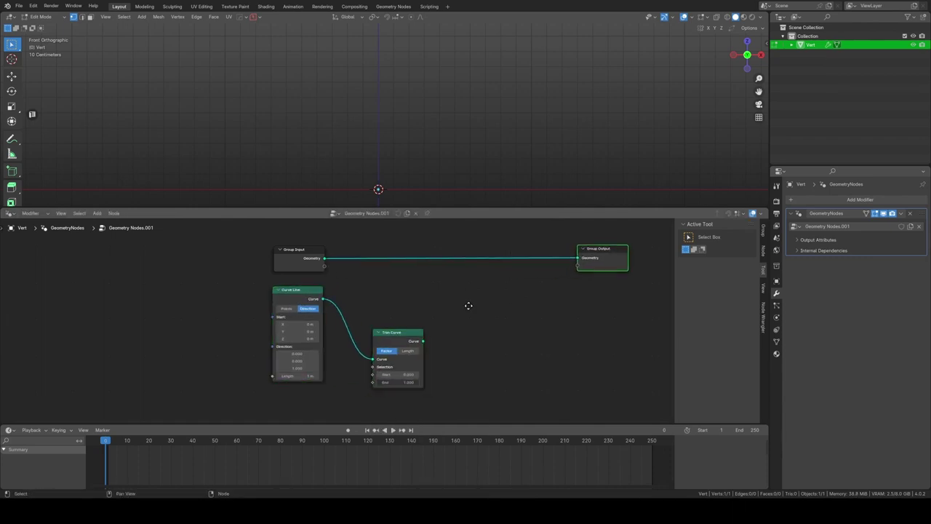
middle_drag(468, 306, 460, 300)
Add a Curve to Mesh node linked from Trim Curve's output
drag(418, 336, 449, 324)
text(mesh)
key(Return)
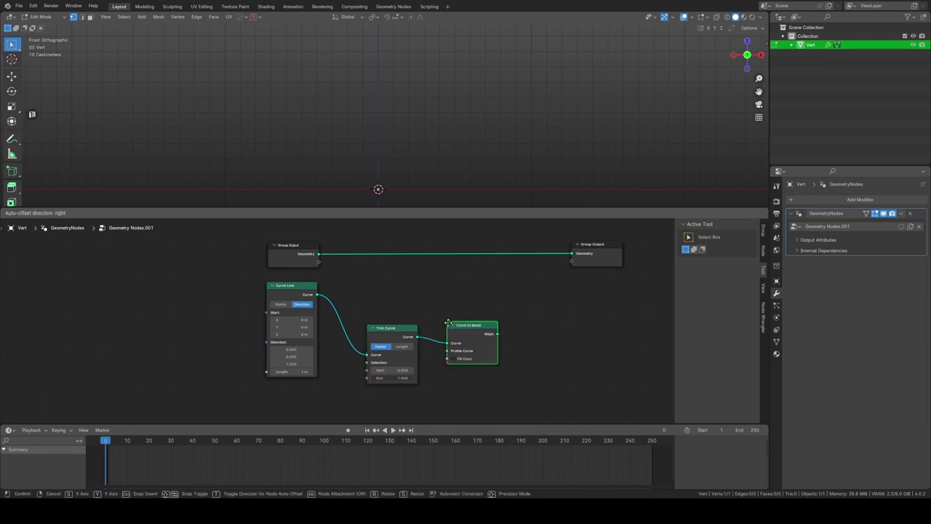
Place Curve to Mesh and connect its Mesh output to Group Output
click(511, 326)
drag(510, 324, 573, 254)
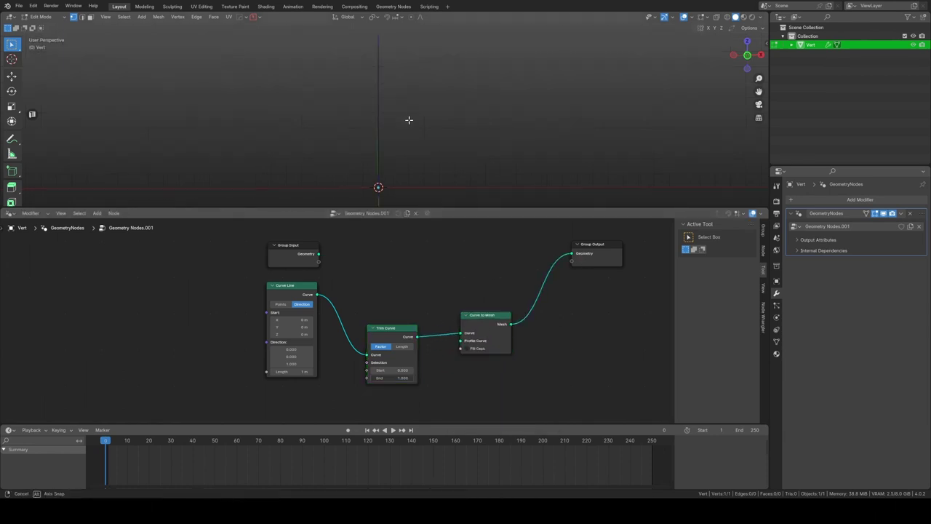
middle_drag(456, 274, 482, 214)
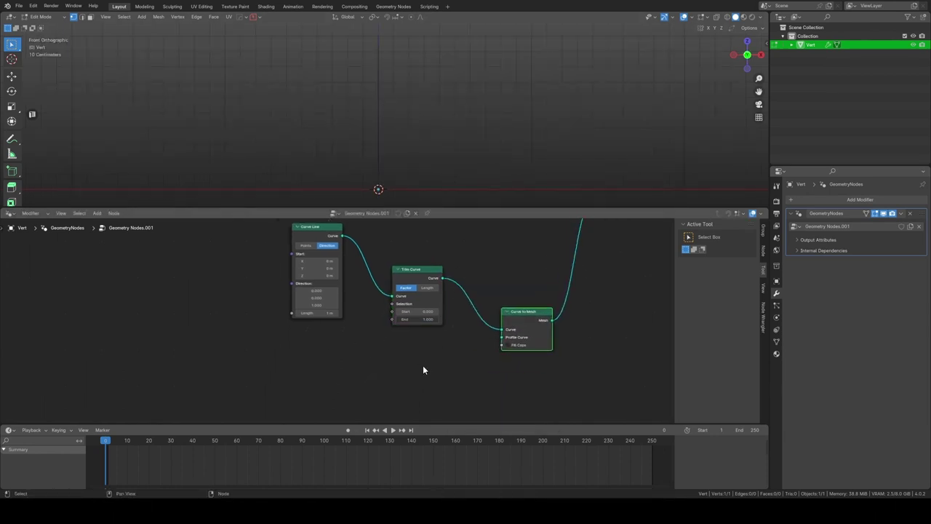
Add a Curve Circle with 0.01 m radius as the Profile Curve, framing the thin tube
key(shift+a)
text(curve cir)
key(Return)
click(446, 360)
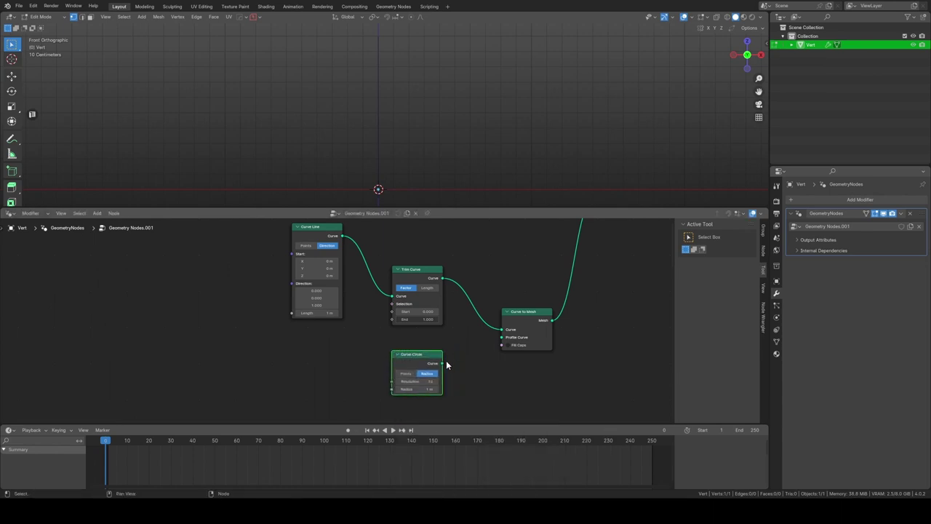
drag(441, 363, 501, 337)
double_click(417, 389)
text(0.01)
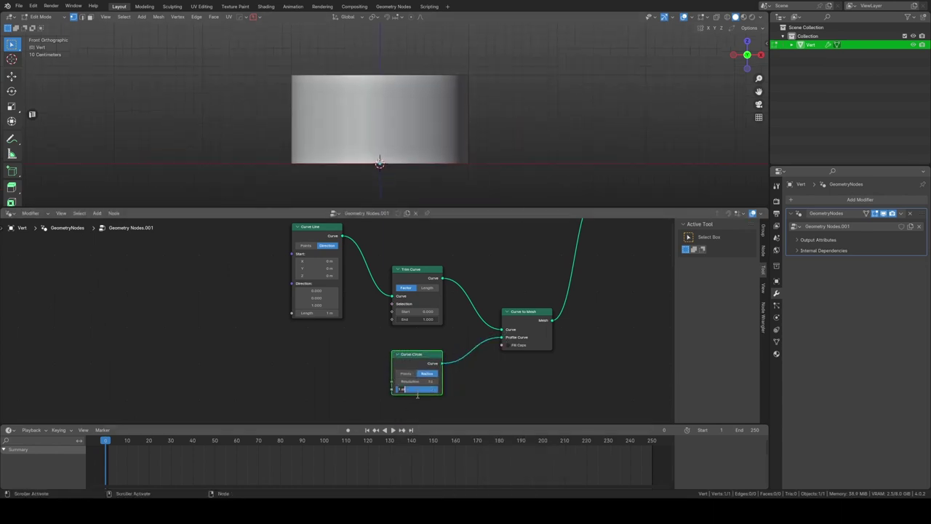
key(Return)
key(Home)
key(Home)
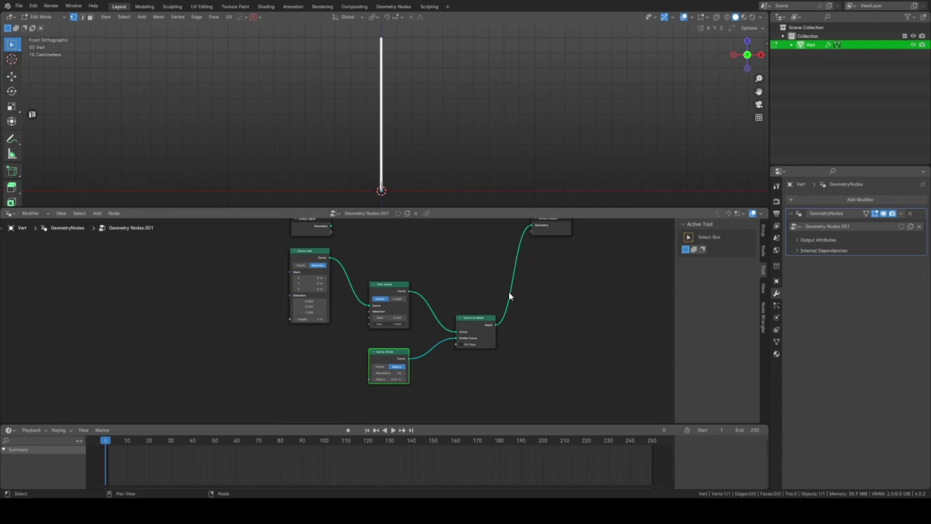
Add a Scene Time node and connect its Frame output to Trim Curve's End
drag(553, 221, 548, 286)
click(314, 372)
key(shift+a)
text(scene time)
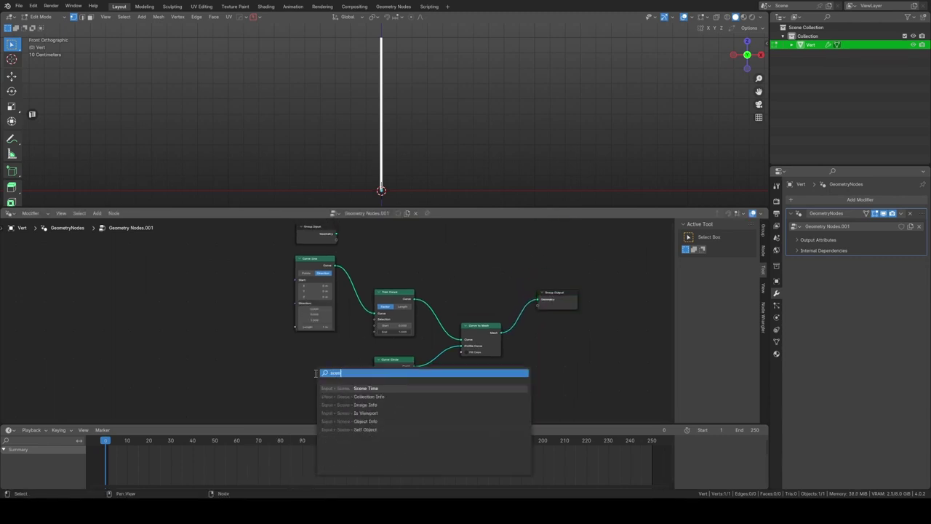
key(Return)
click(310, 354)
drag(335, 369, 386, 335)
Play the animation to test the frame-driven trim
scroll(363, 350, up, 1)
scroll(427, 319, down, 1)
middle_drag(427, 320, 438, 278)
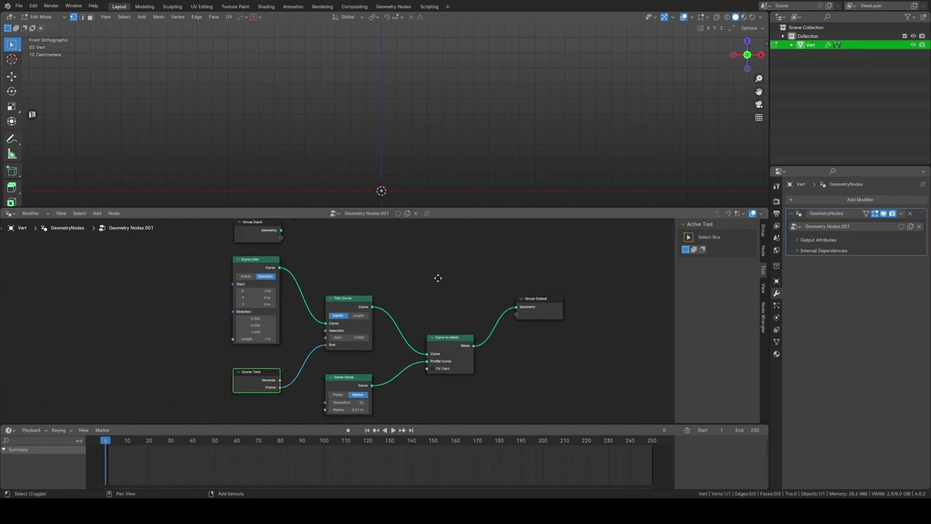
key(space)
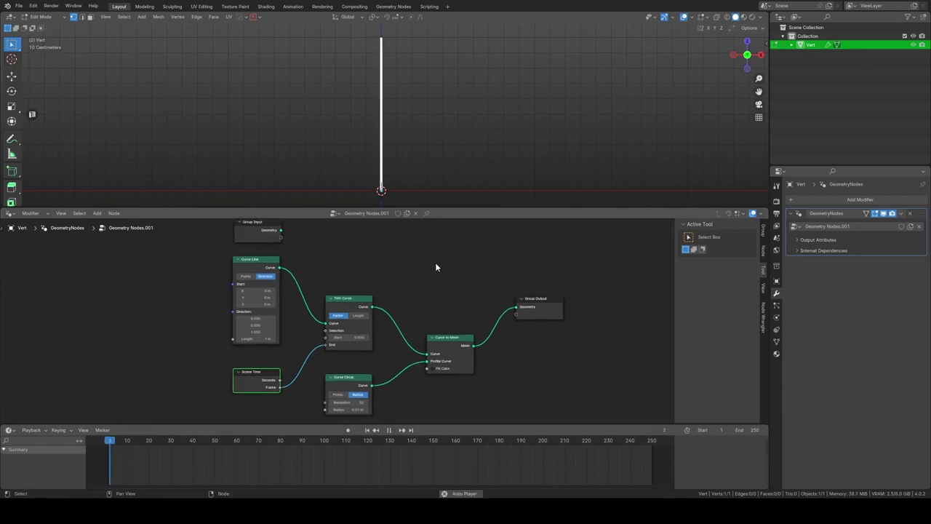
key(space)
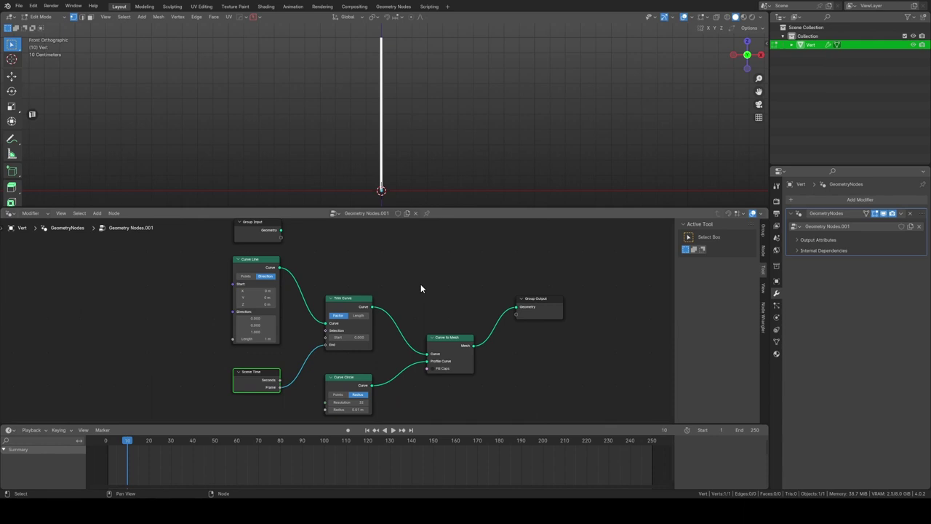
Insert a Map Range node between Scene Time's Frame and Trim Curve's End
key(shift+a)
text(map)
key(Return)
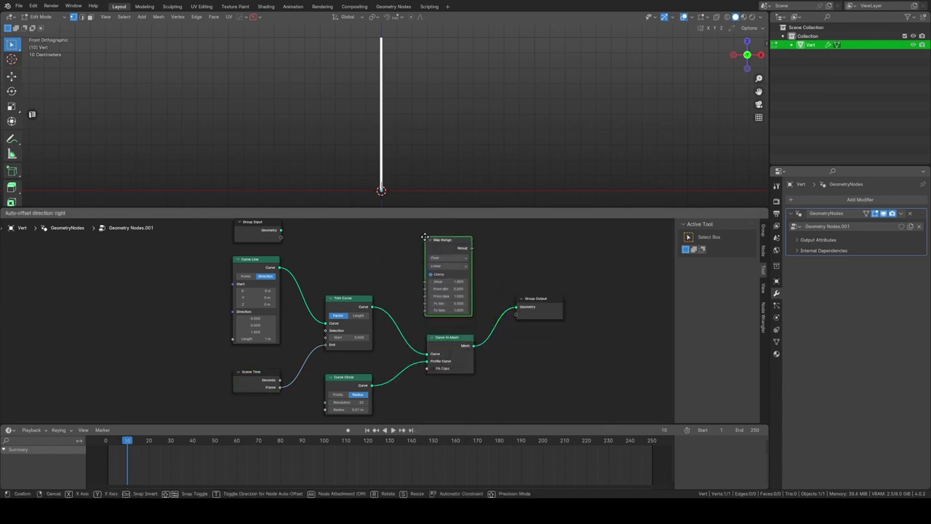
click(426, 238)
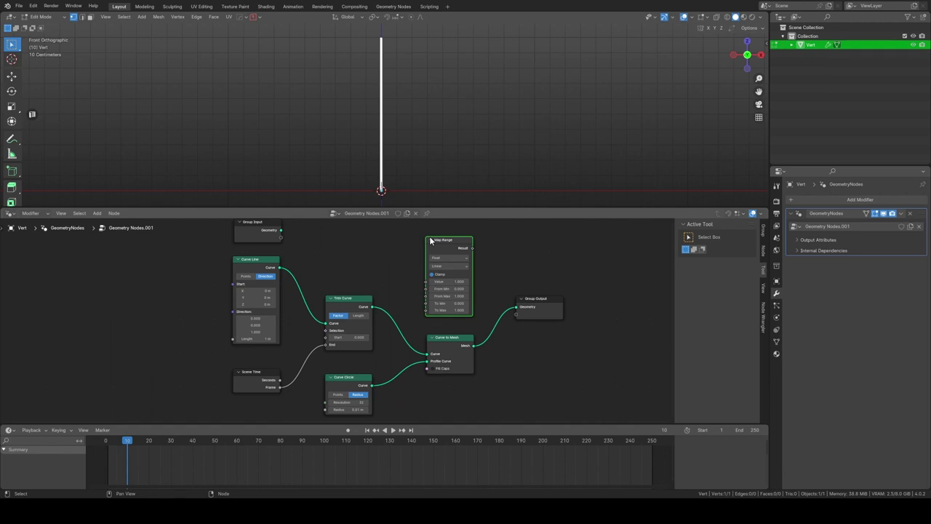
drag(259, 369, 184, 370)
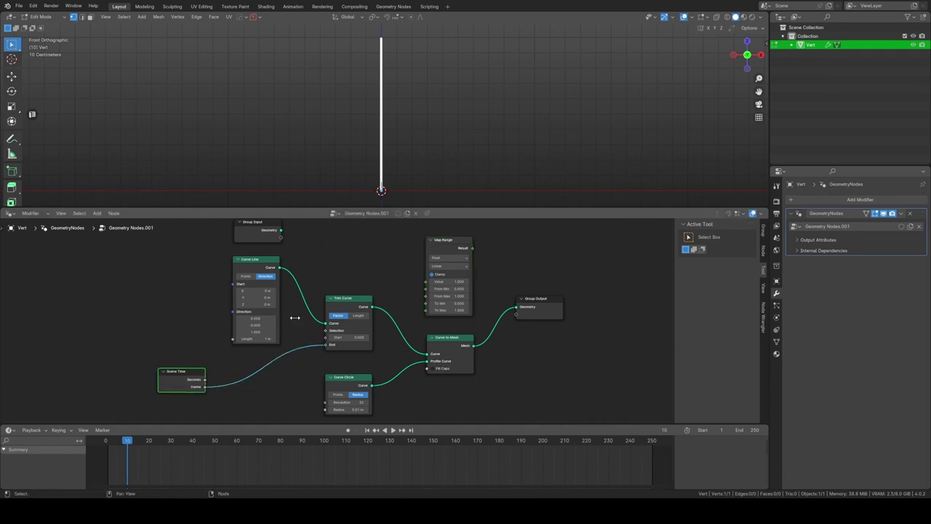
drag(445, 241, 256, 364)
middle_drag(214, 368, 233, 299)
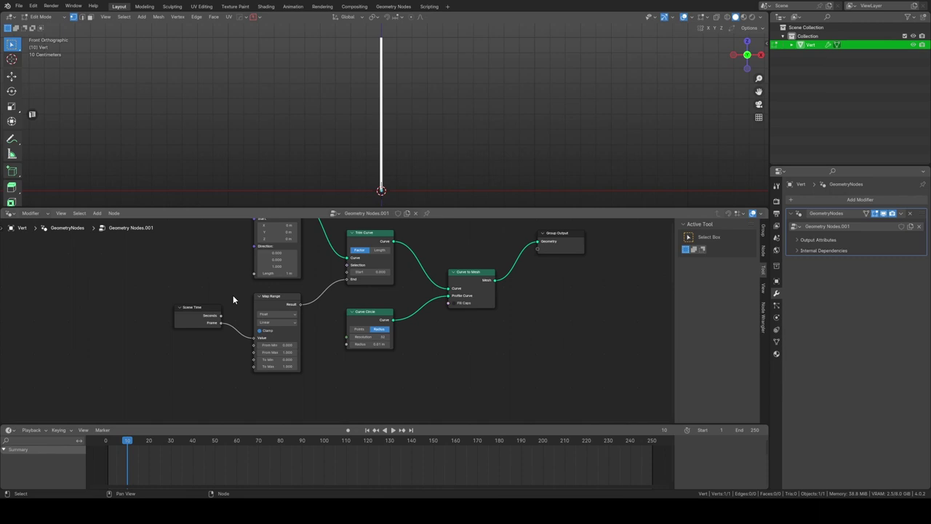
Set Map Range From Min to 10 and From Max to 80, then frame the tree
scroll(276, 353, up, 2)
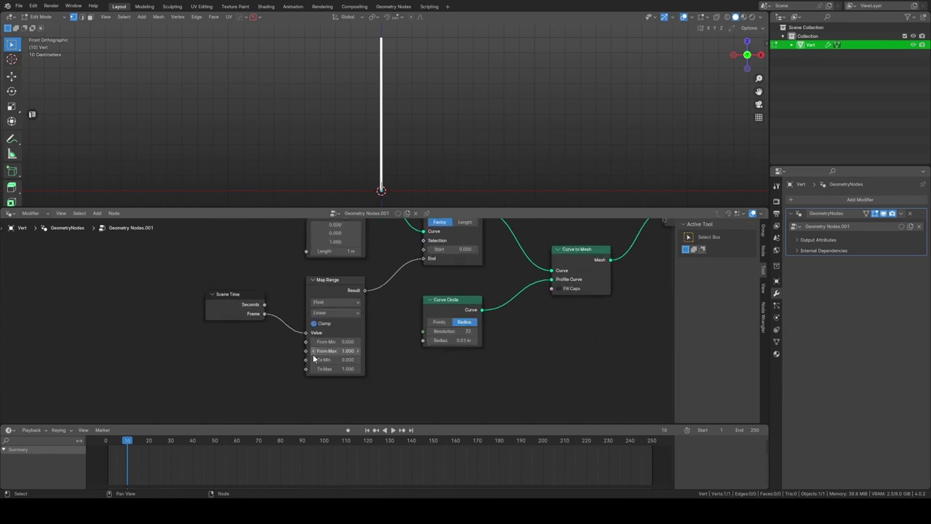
click(335, 342)
key(Tab)
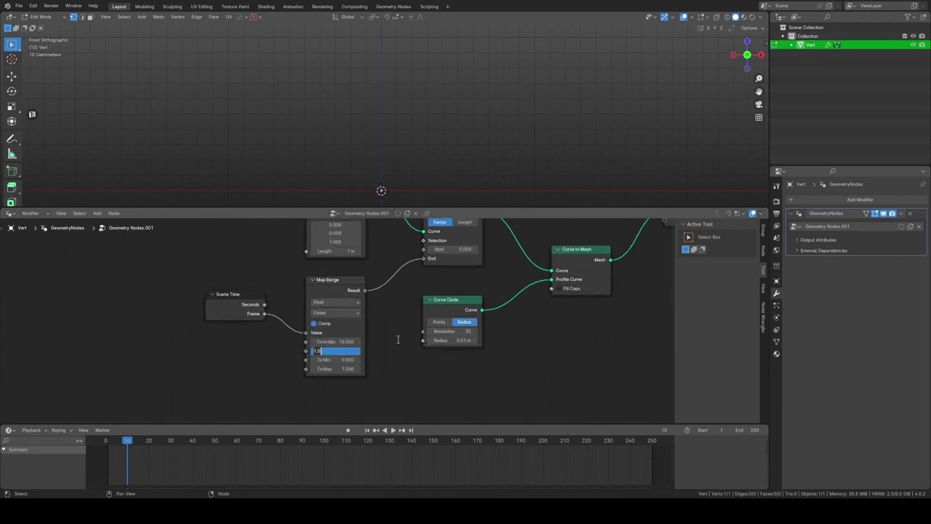
key(Return)
key(Home)
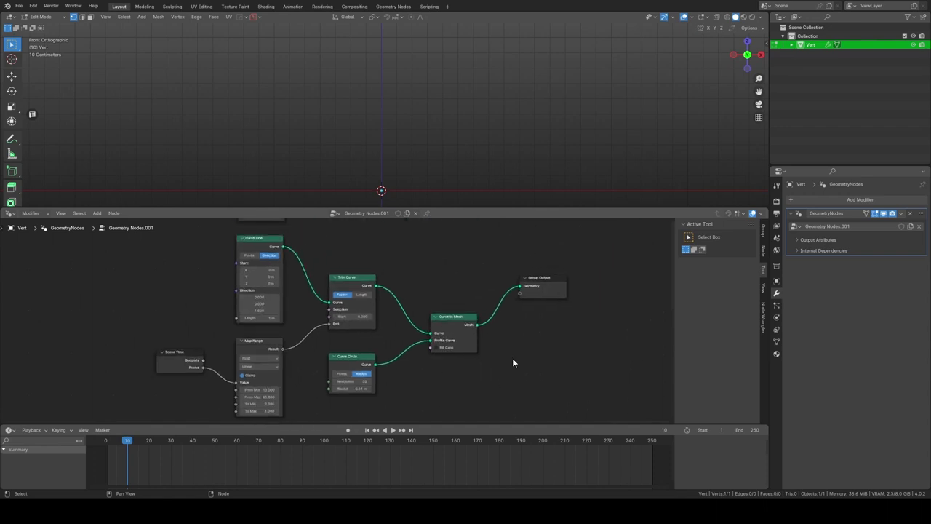
key(shift+Left)
key(space)
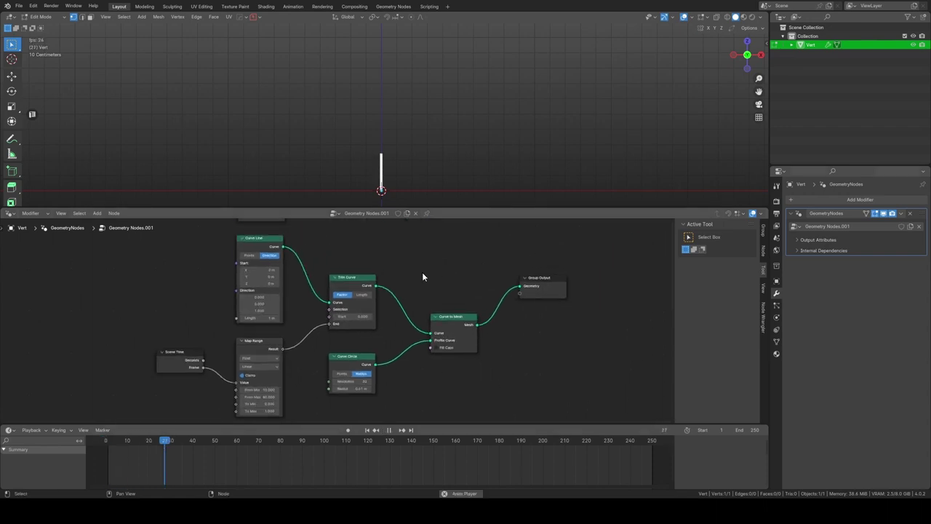
key(space)
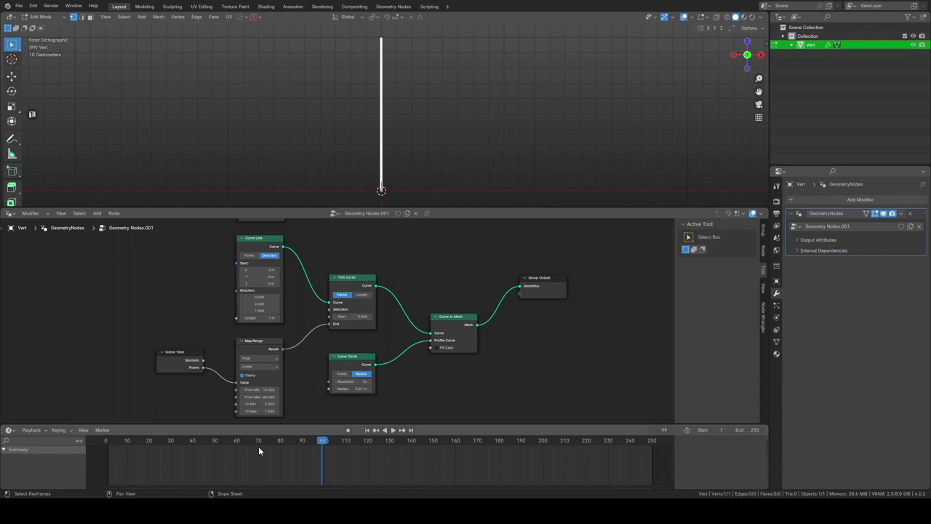
click(88, 442)
mouse_move(88, 442)
mouse_down()
mouse_move(262, 444)
mouse_move(178, 444)
mouse_up()
key(space)
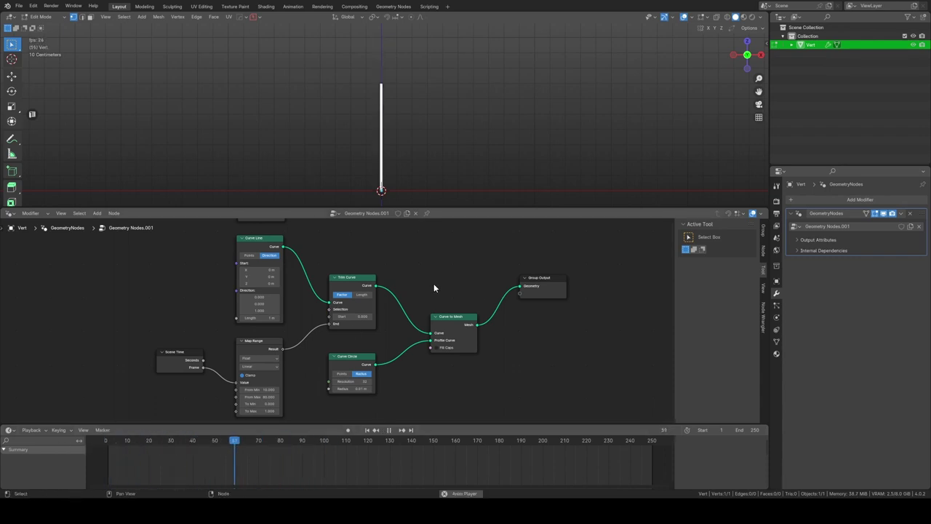
key(space)
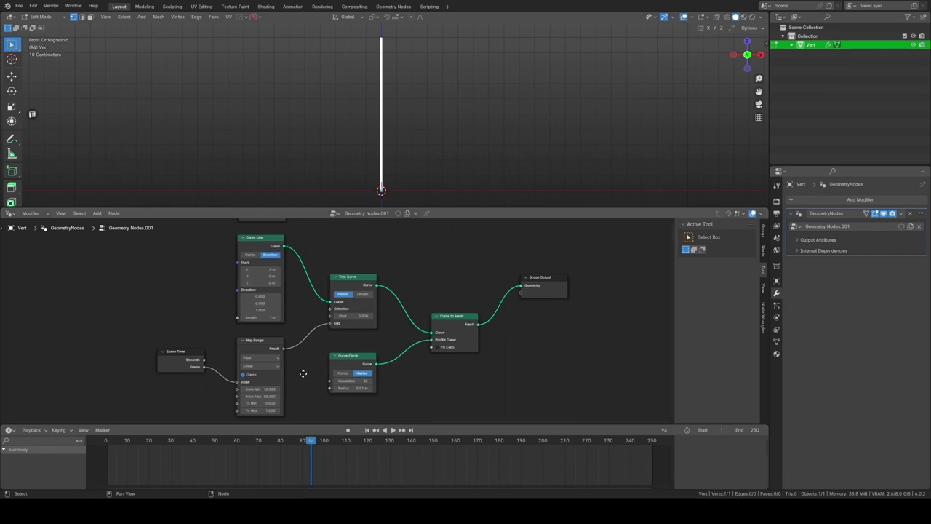
middle_drag(303, 374, 405, 331)
scroll(405, 331, up, 1)
scroll(415, 357, up, 1)
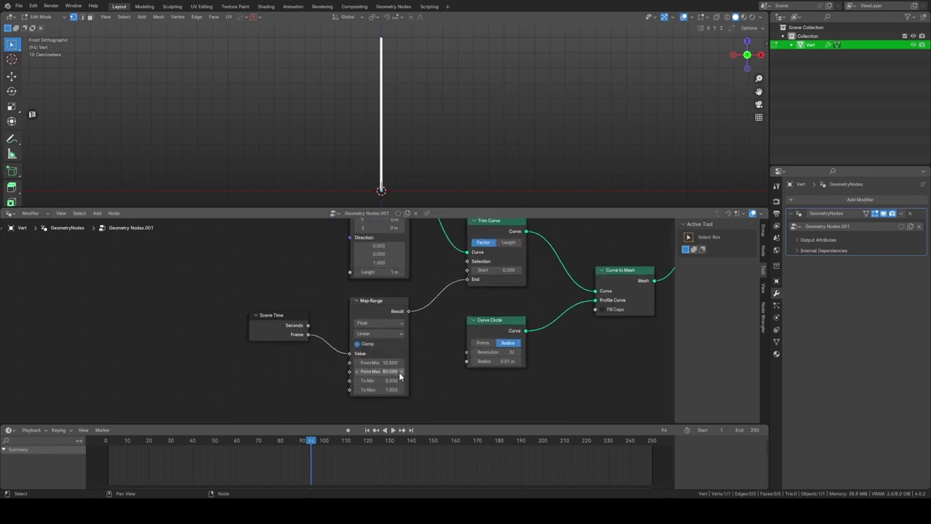
key(space)
drag(231, 440, 104, 447)
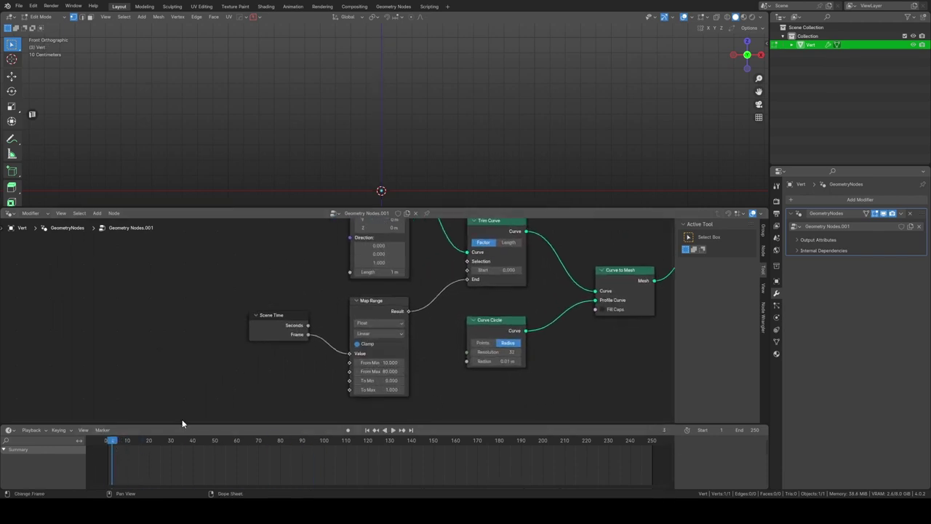
key(space)
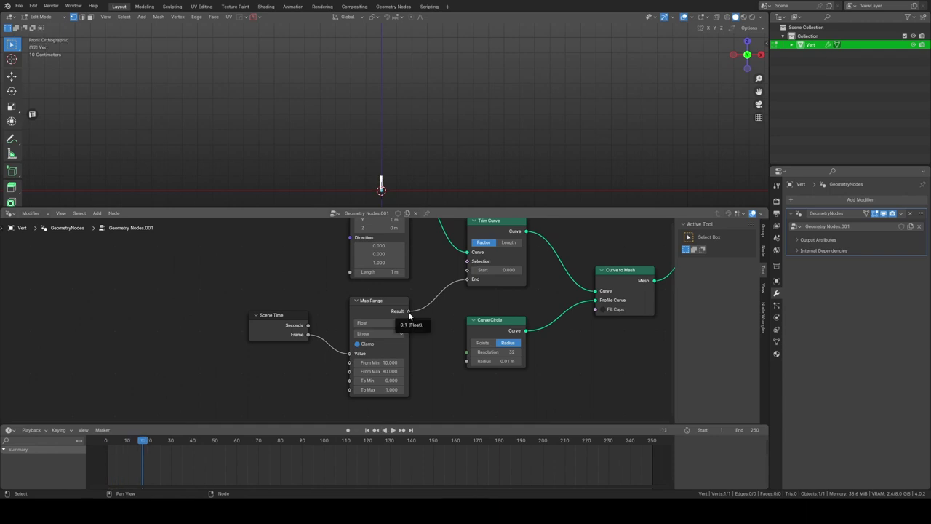
key(space)
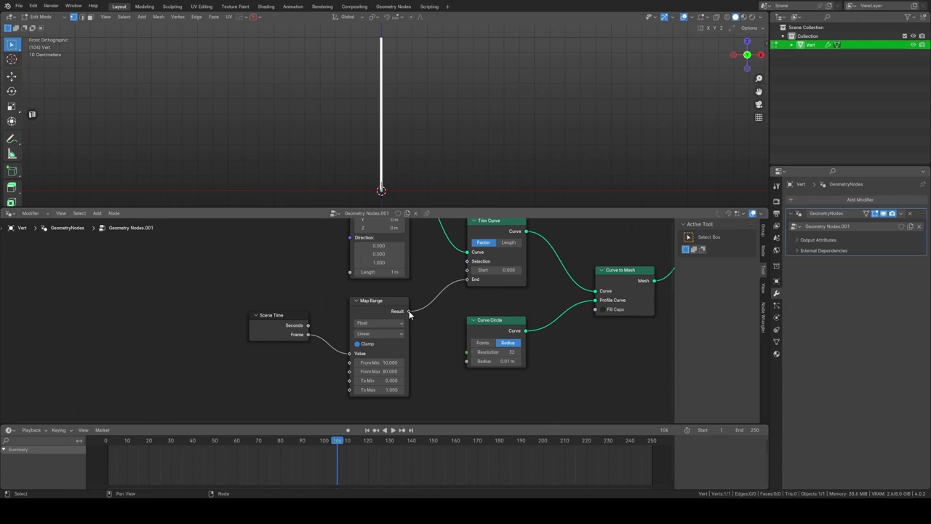
key(Escape)
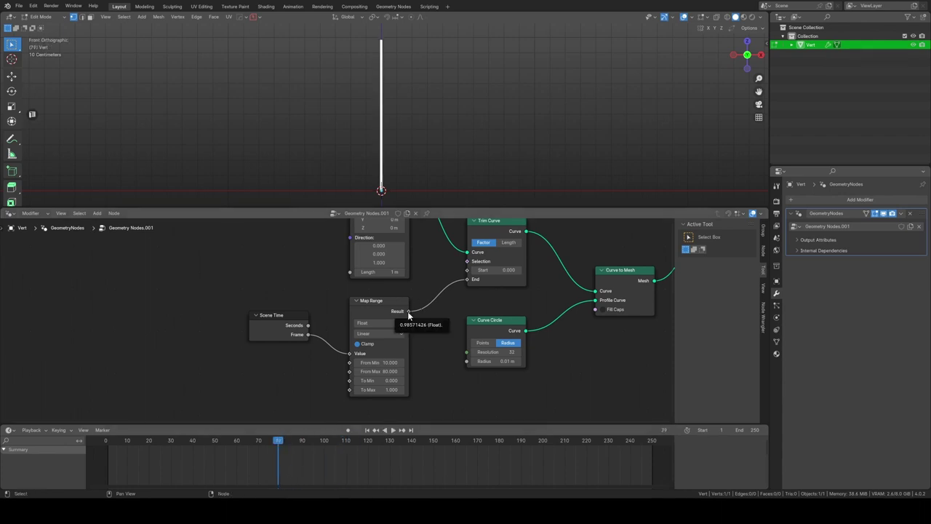
key(Right)
key(Right)
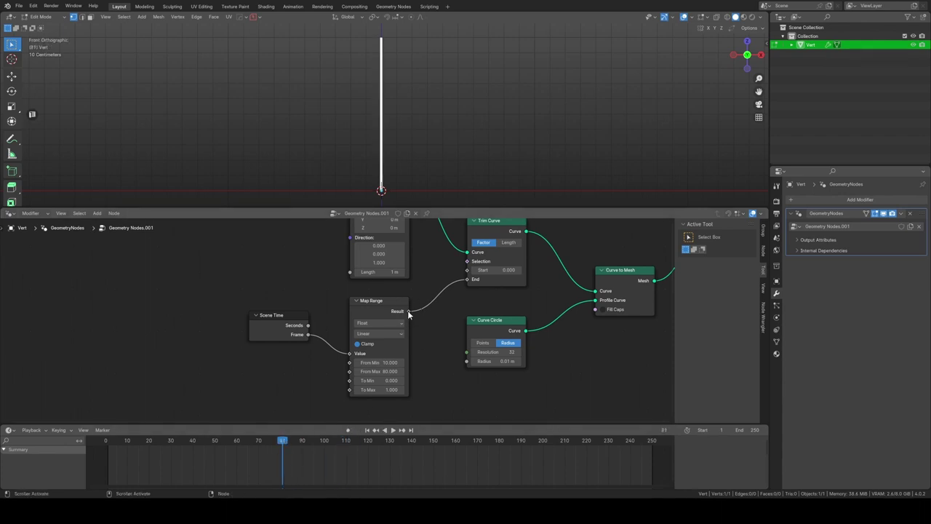
key(Right)
key(Right)
key(Right)
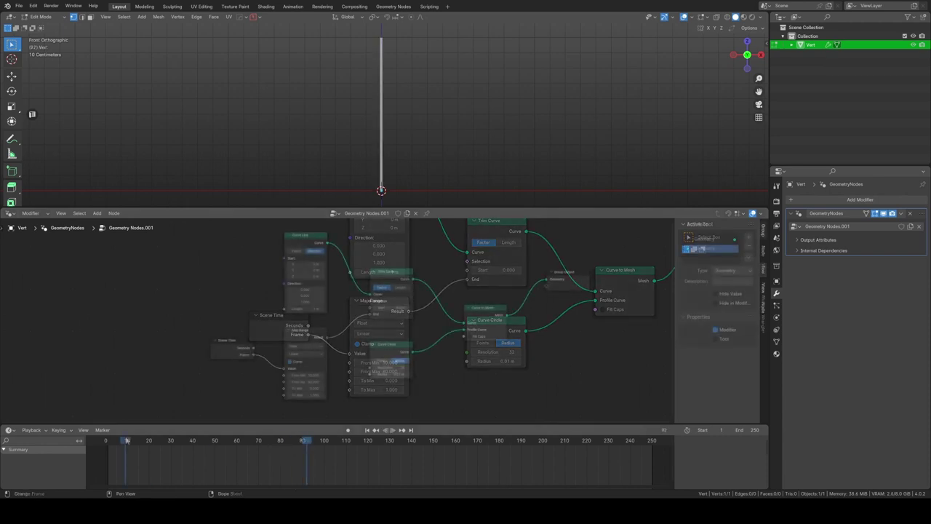
Add a Group Input node and link new inputs to Map Range From Min and From Max
scroll(430, 320, down, 2)
scroll(405, 273, down, 2)
scroll(382, 320, up, 2)
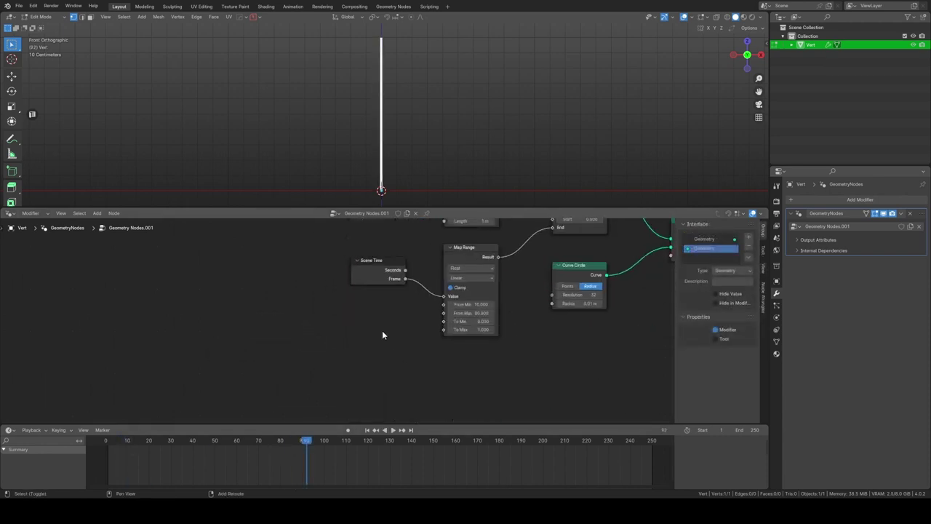
key(shift+a)
text(group input)
key(Return)
click(423, 326)
scroll(412, 302, up, 1)
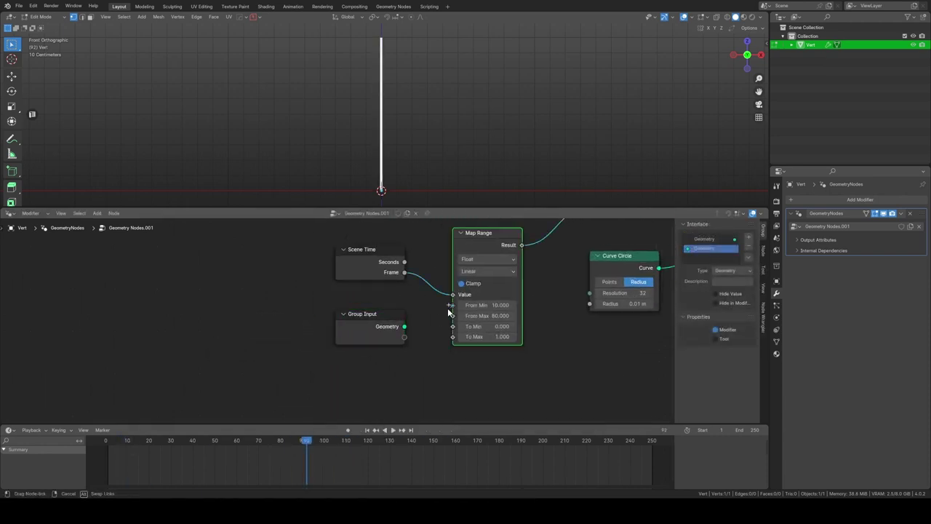
mouse_move(452, 305)
mouse_down()
mouse_move(404, 336)
mouse_move(404, 347)
mouse_up()
Make the From Min and From Max inputs Integer, with From Min's minimum at 0
click(719, 259)
click(733, 279)
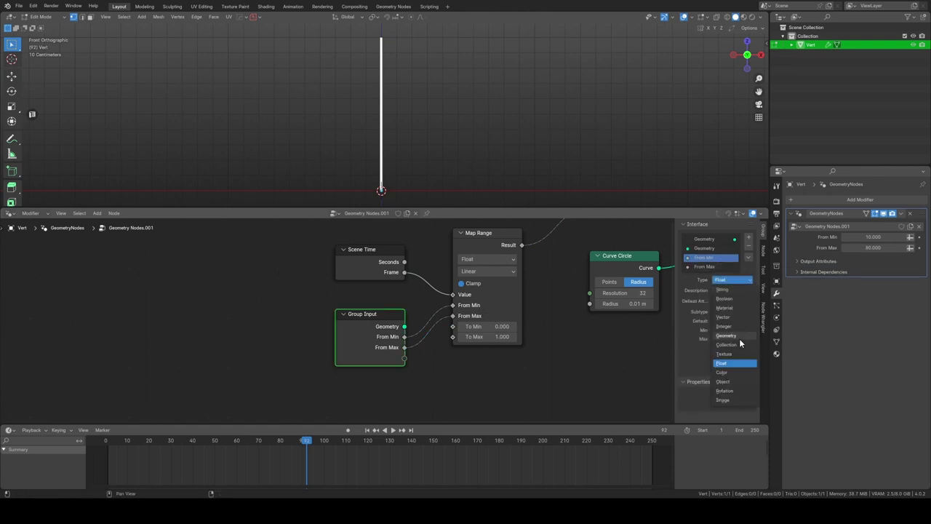
double_click(731, 330)
text(0)
key(Return)
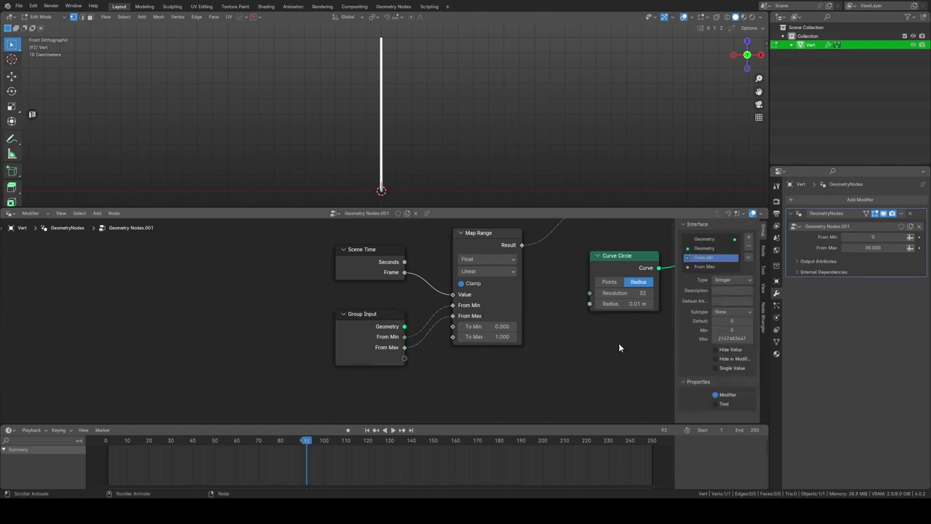
click(704, 267)
click(733, 280)
click(734, 323)
double_click(731, 329)
click(704, 258)
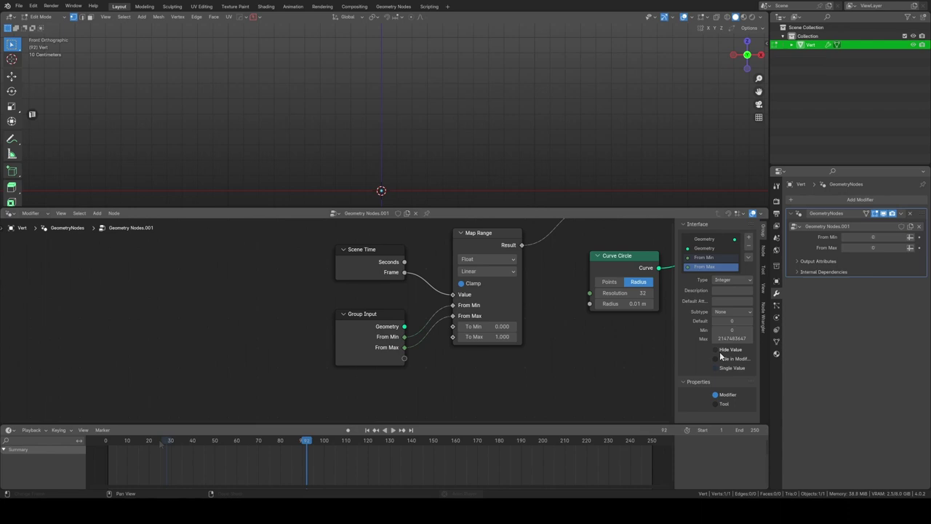
Enter From Min 12 and From Max 32 in the modifier and replay the animation
drag(222, 443, 306, 440)
key(space)
key(space)
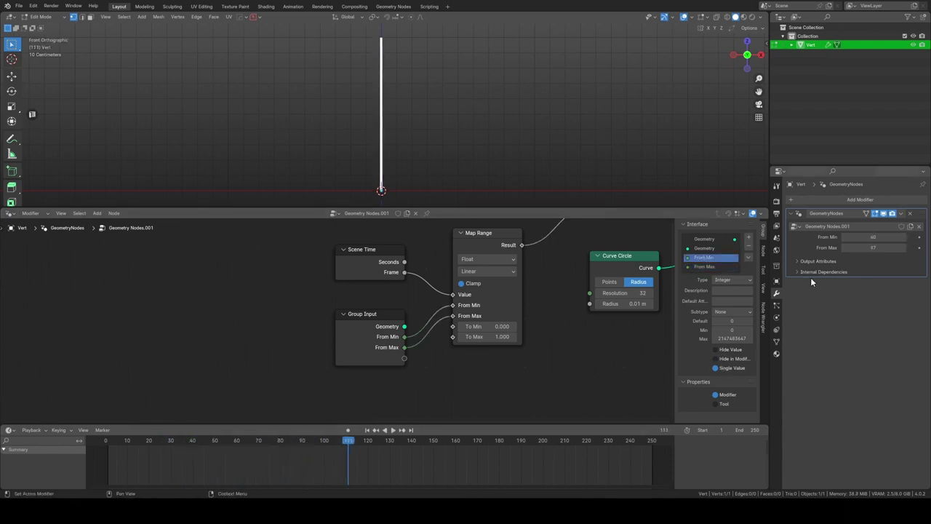
click(873, 237)
text(12)
key(Tab)
text(32)
key(Return)
drag(303, 437, 98, 440)
key(space)
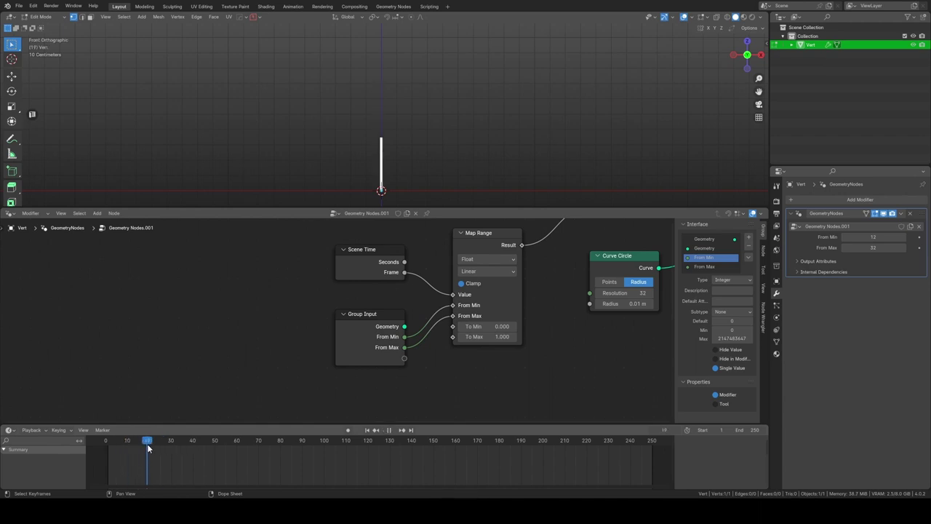
key(space)
key(Home)
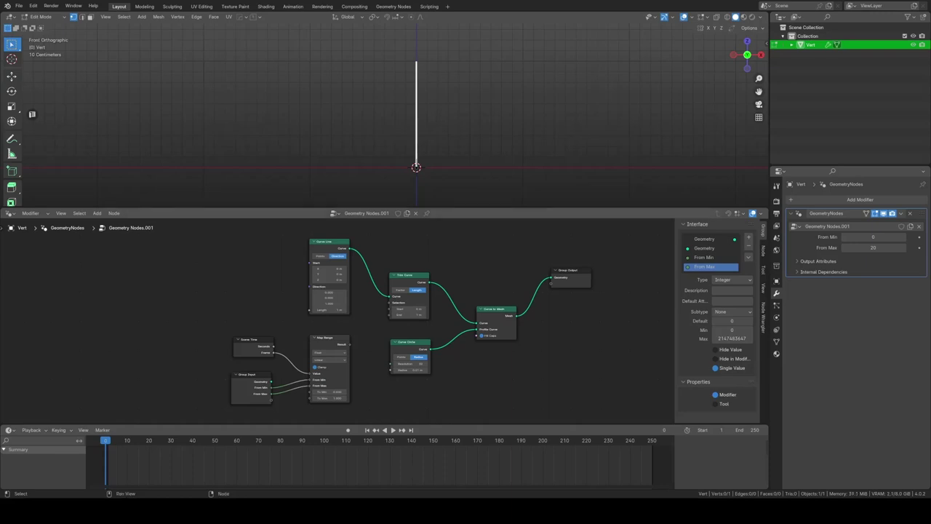
Reconnect Map Range Result to Trim Curve End and fit all nodes in view
scroll(390, 399, up, 1)
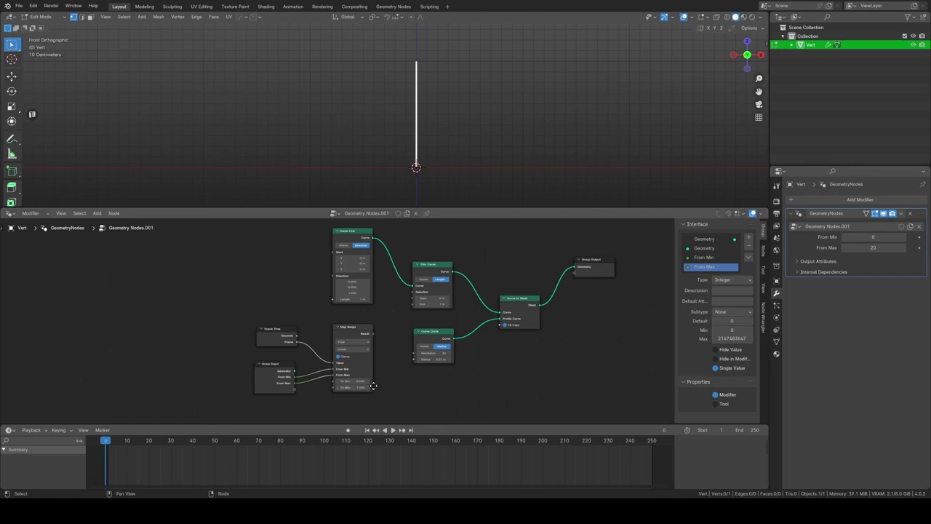
scroll(390, 399, up, 1)
drag(387, 339, 435, 301)
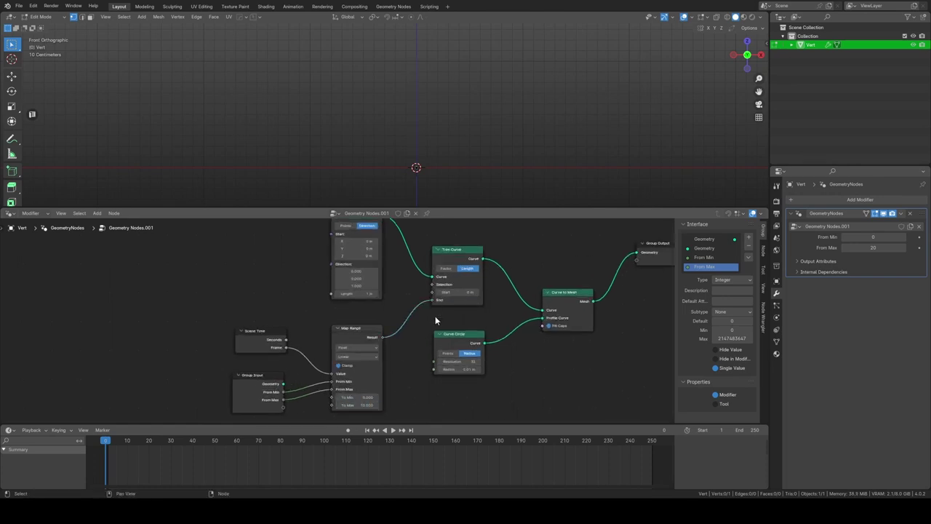
key(Home)
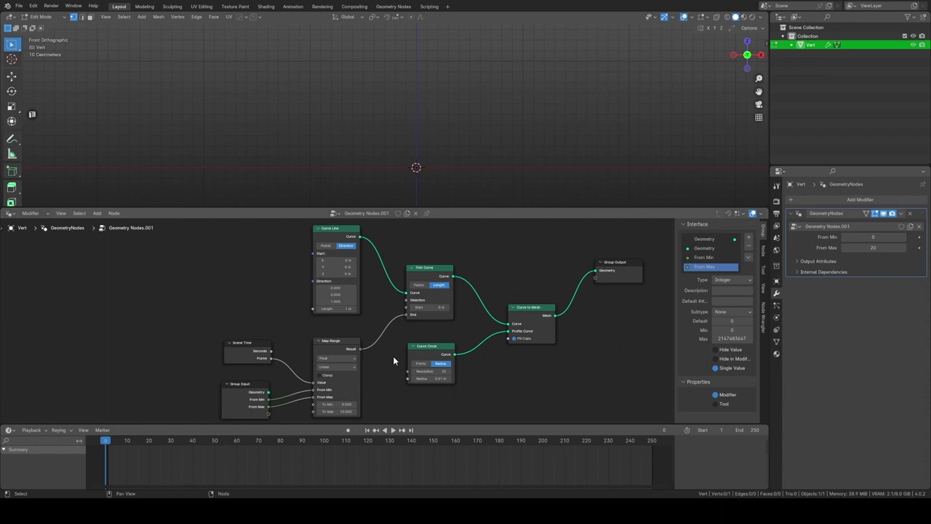
Play the animation and scrub to around frame 14
key(space)
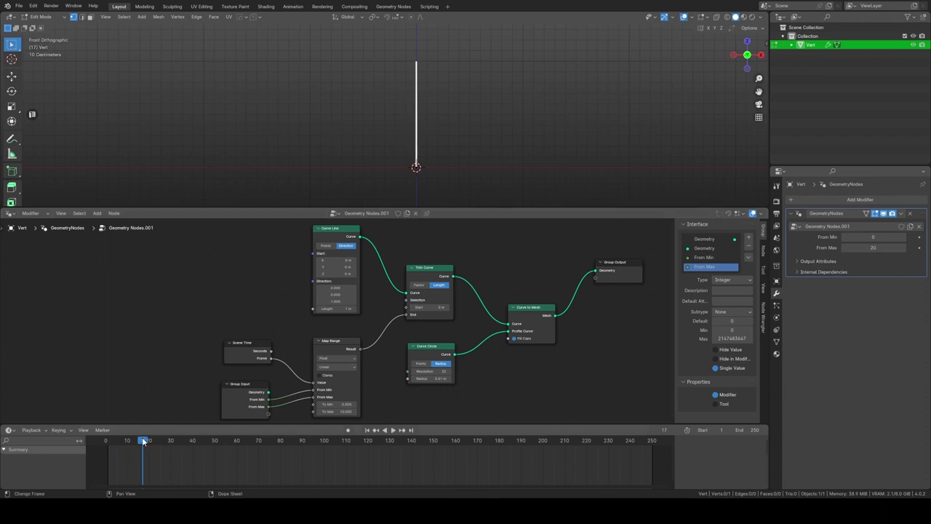
click(116, 442)
drag(116, 442, 135, 441)
Measure the line's height with the Measure tool, then replay from frame 0 and stop
key(shift+space)
key(m)
drag(416, 168, 416, 62)
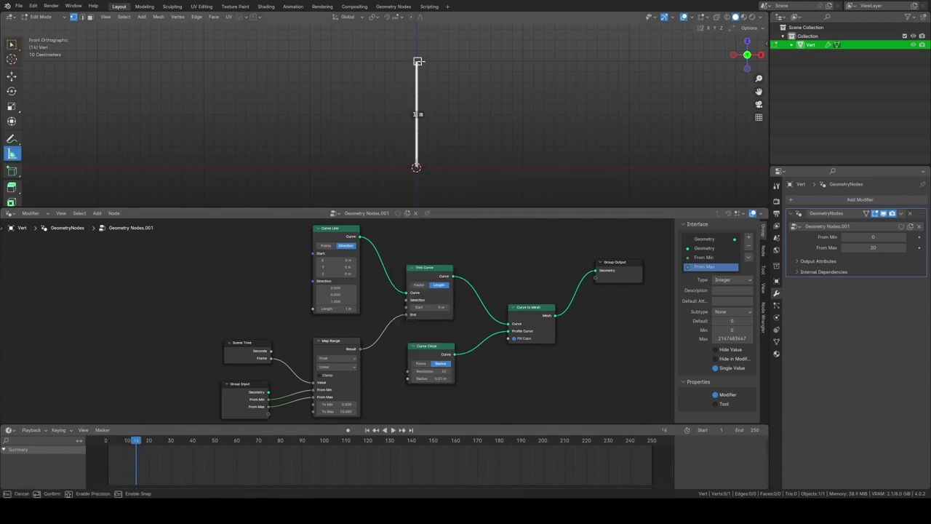
key(space)
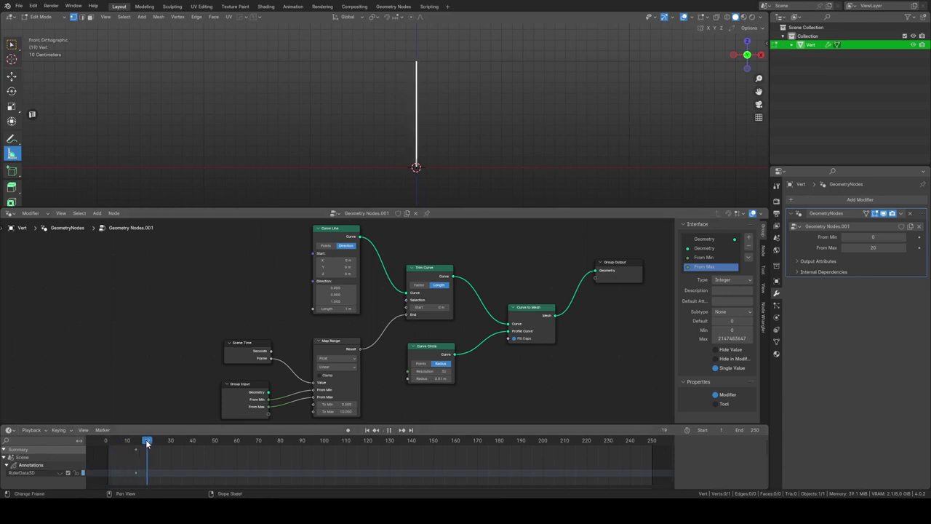
click(105, 442)
key(space)
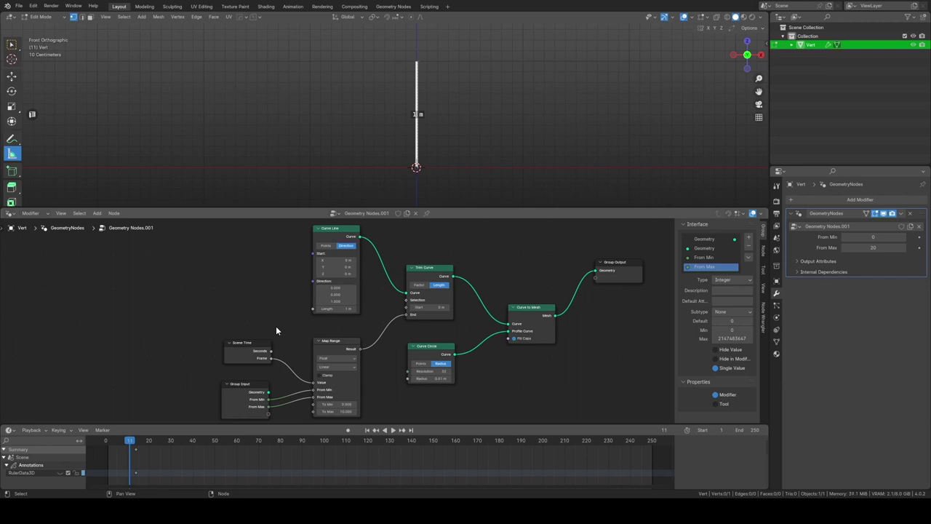
Expose Map Range To Max as a single-value Float modifier input with minimum 0
scroll(280, 329, up, 3)
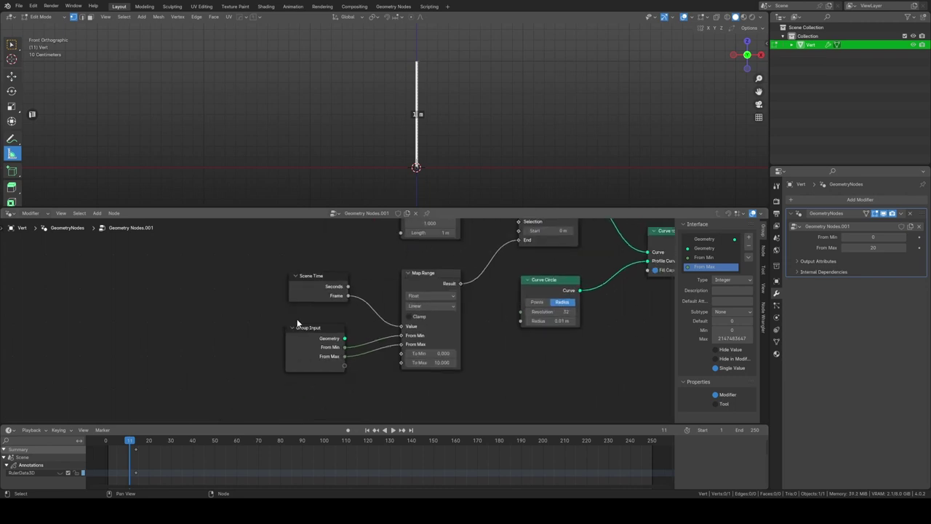
drag(401, 362, 344, 365)
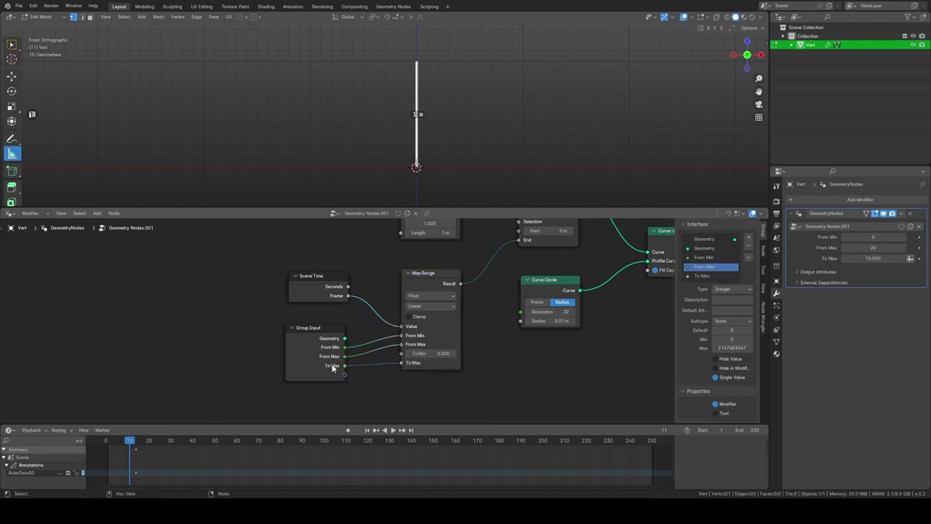
click(703, 276)
click(731, 288)
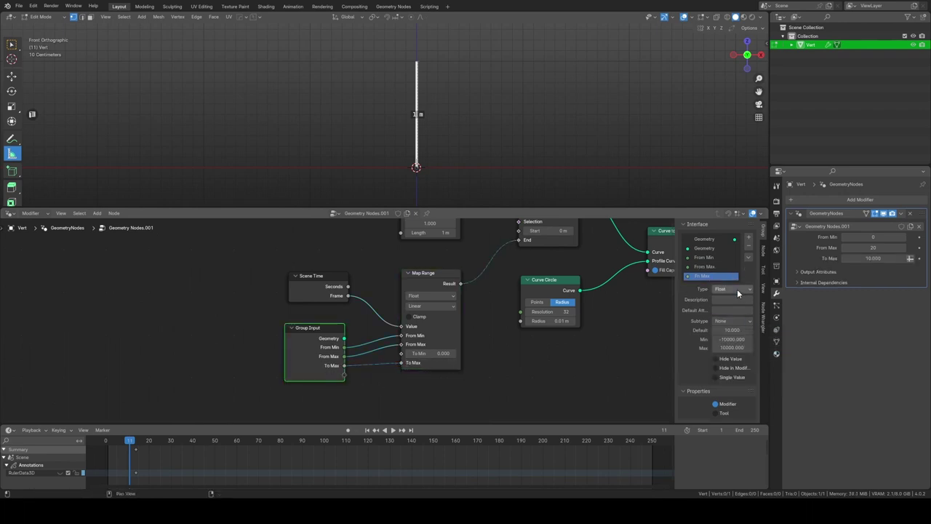
click(736, 293)
double_click(733, 339)
text(0)
click(715, 377)
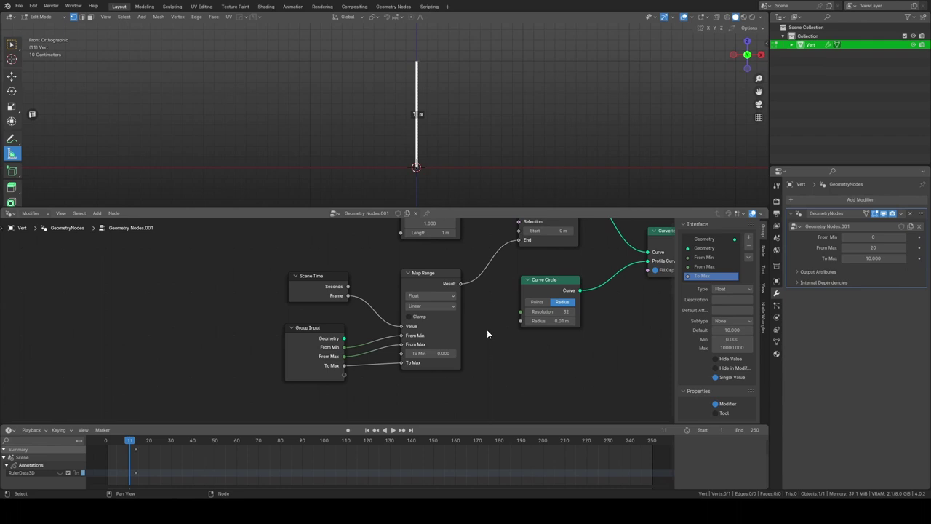
Link To Max to Curve Line Length and set the tube radius to 0.1 m
middle_drag(339, 363, 371, 394)
drag(372, 390, 425, 267)
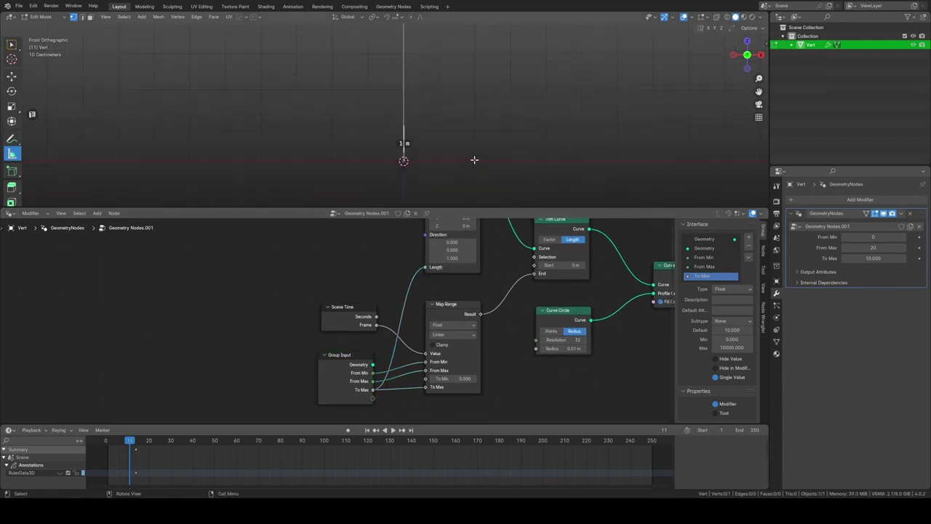
scroll(479, 162, down, 1)
scroll(453, 116, down, 1)
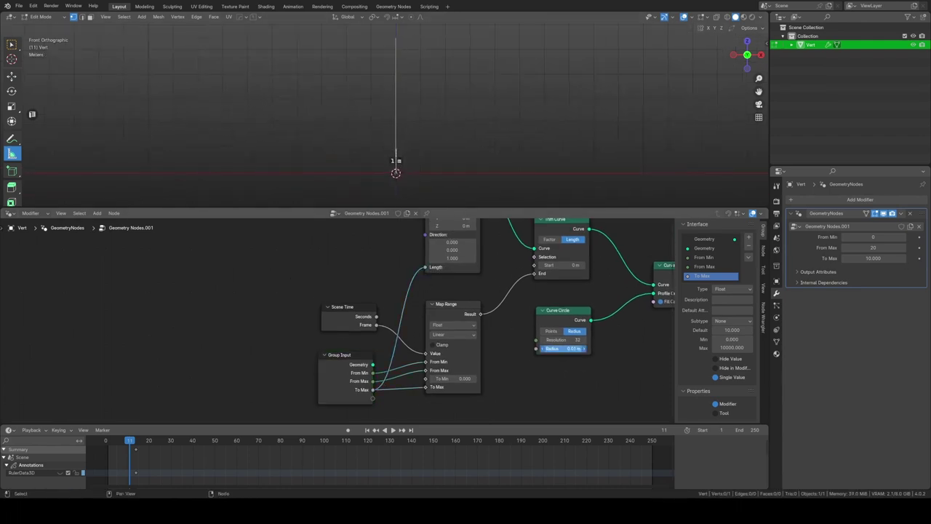
text(0.1)
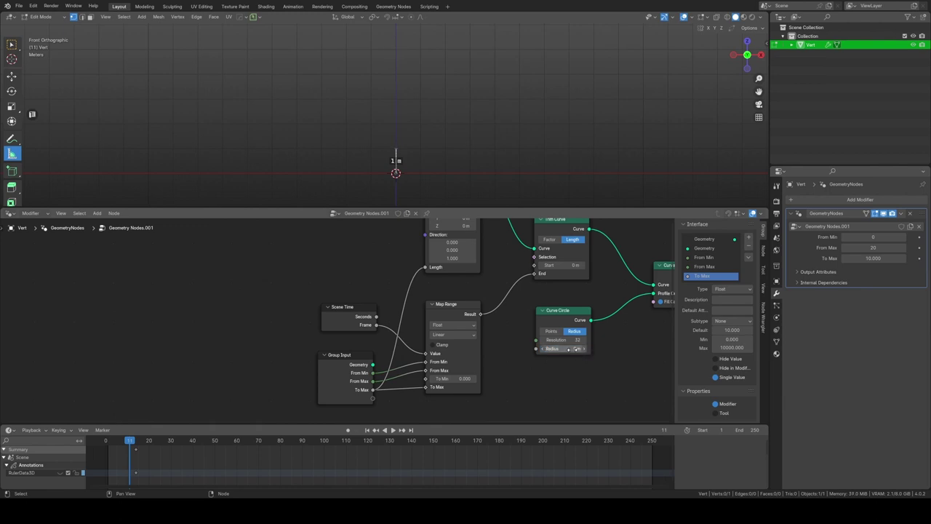
key(Return)
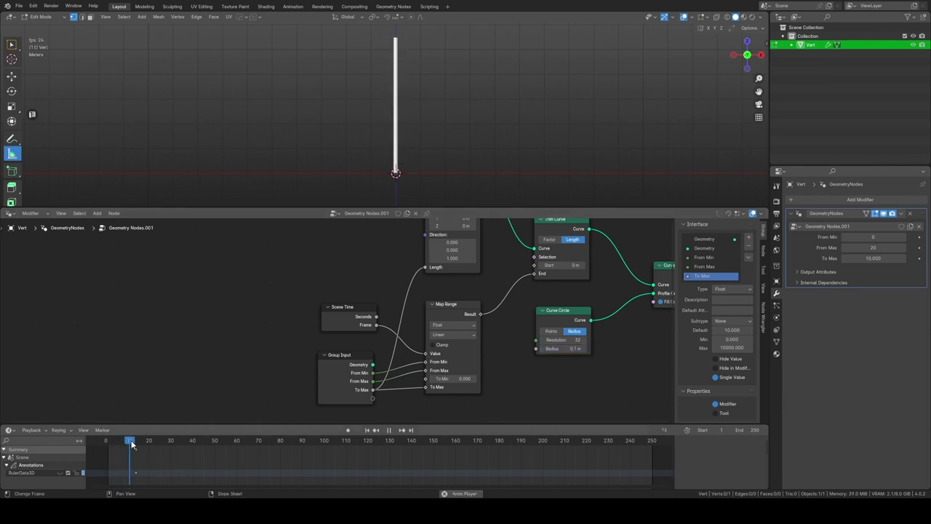
Stop at frame 24, measure the tube at about 9.86 m, and replay from early frames
key(space)
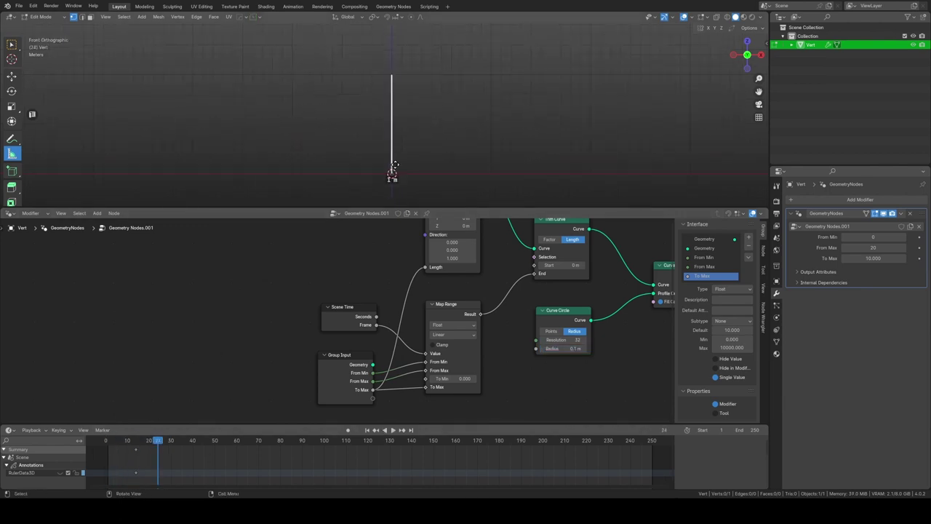
right_click(407, 180)
drag(393, 185, 396, 68)
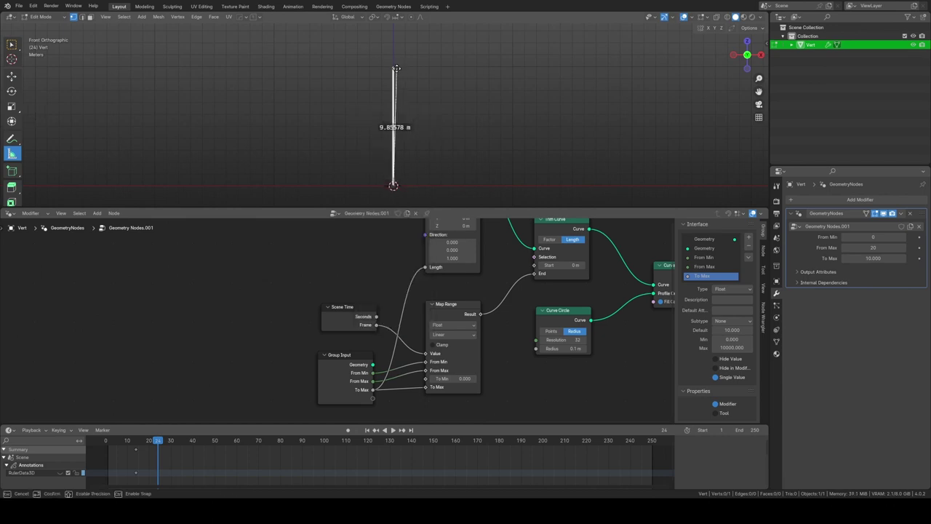
key(space)
mouse_move(116, 442)
mouse_down()
mouse_move(107, 443)
mouse_move(163, 445)
mouse_up()
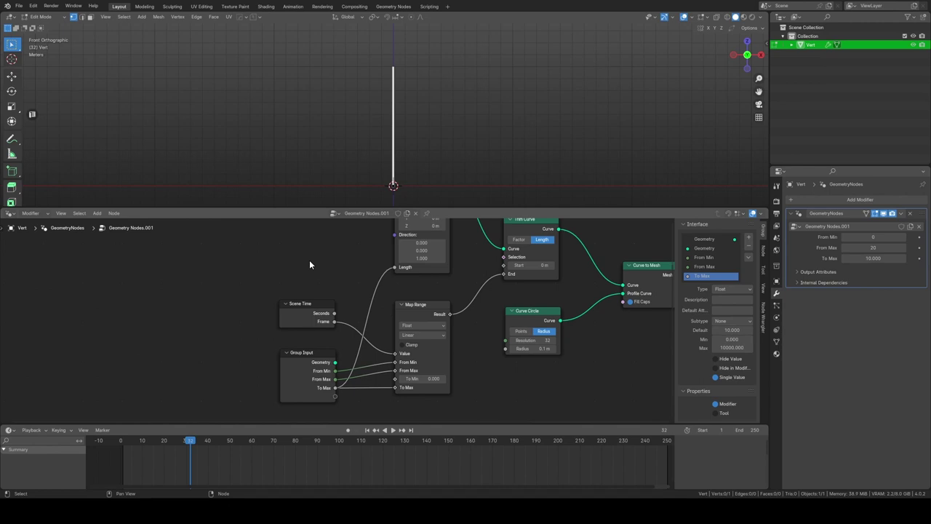
Add a float Offset modifier input above To Max and link it to Map Range To Min
click(299, 363)
click(748, 237)
text(Offset)
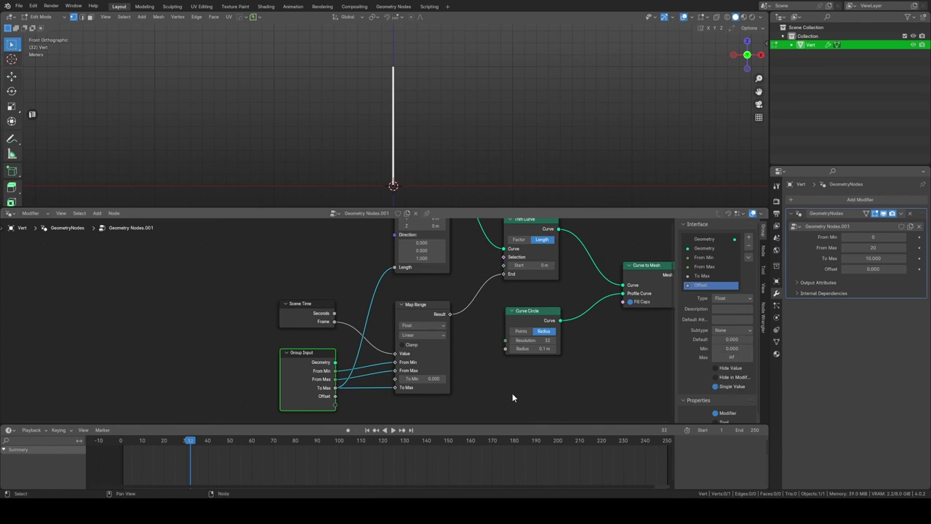
drag(703, 276, 702, 289)
drag(335, 387, 395, 378)
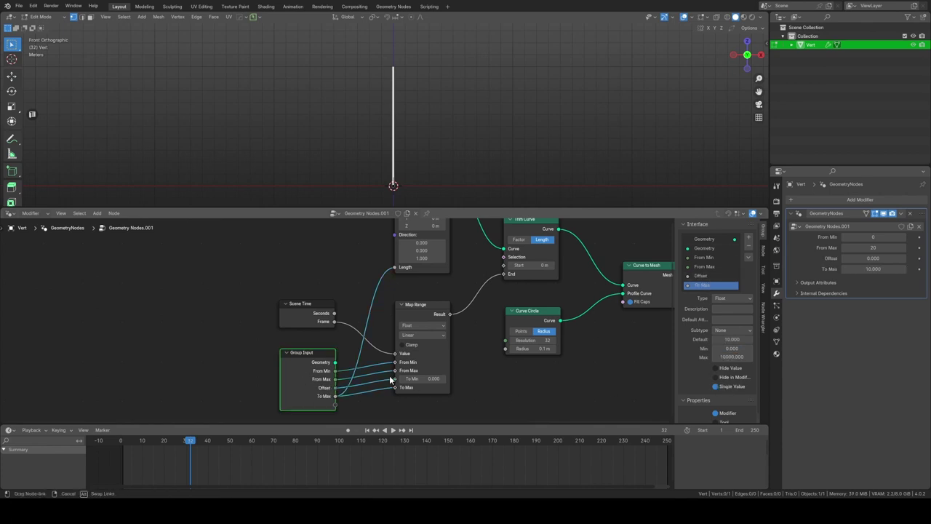
Link Offset into Trim Curve Start and tidy the Scene Time, Group Input and Map Range nodes
scroll(317, 326, down, 2)
drag(317, 321, 264, 324)
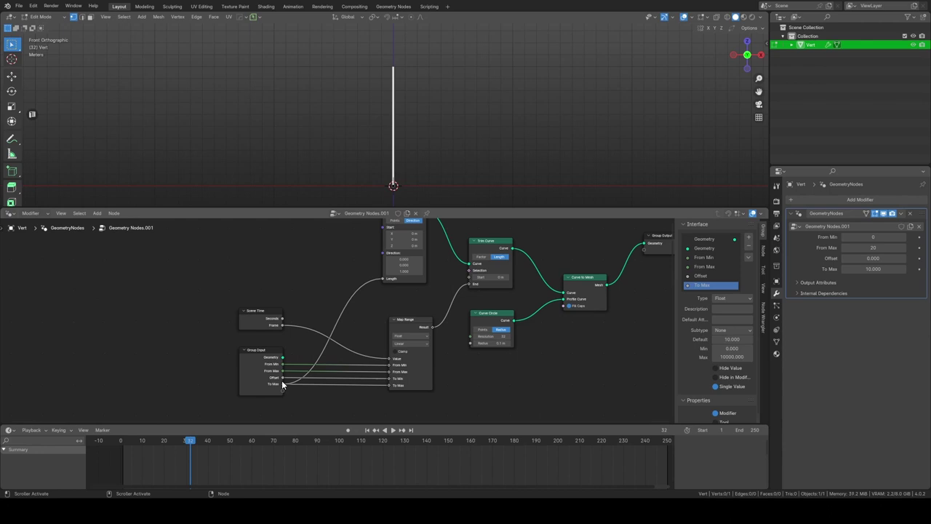
drag(282, 384, 470, 277)
drag(426, 322, 422, 344)
click(259, 317)
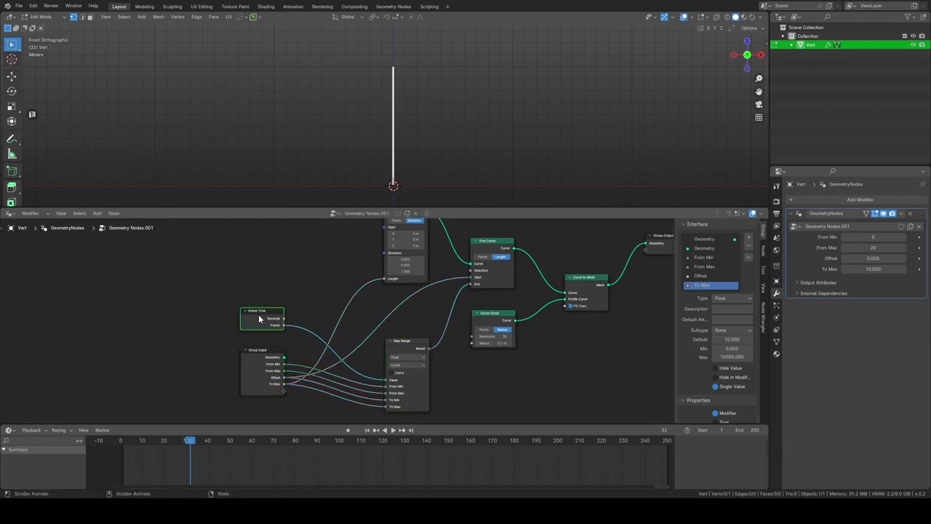
drag(201, 440, 133, 440)
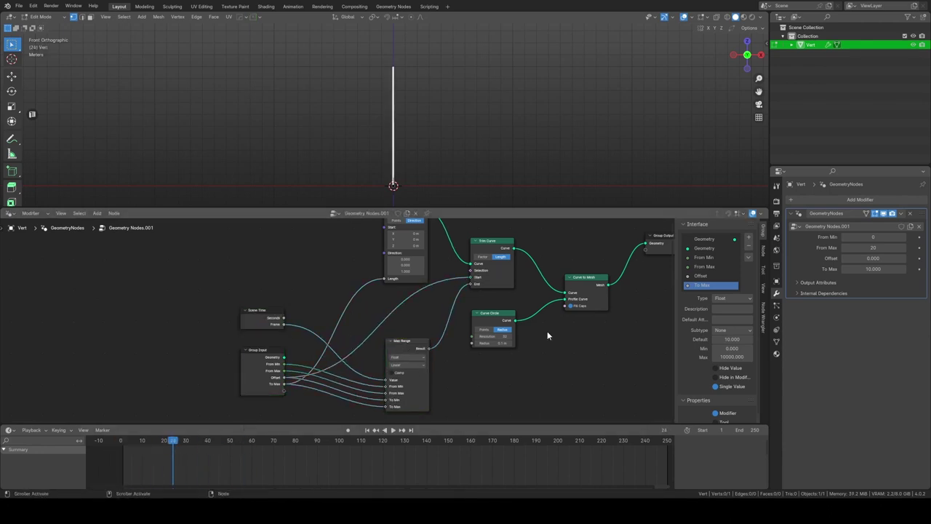
Add a Math Add node and feed the Offset input into its second value
drag(132, 441, 181, 440)
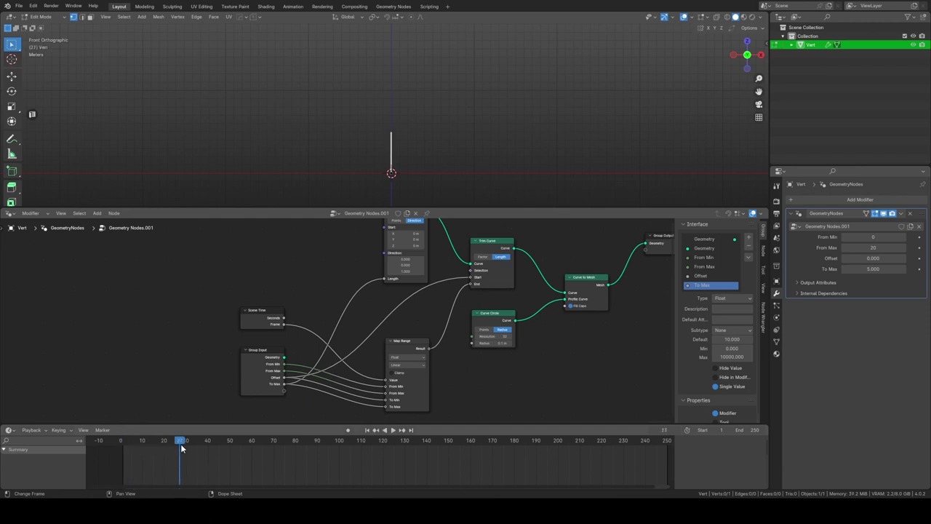
scroll(361, 322, up, 2)
key(shift+a)
text(add)
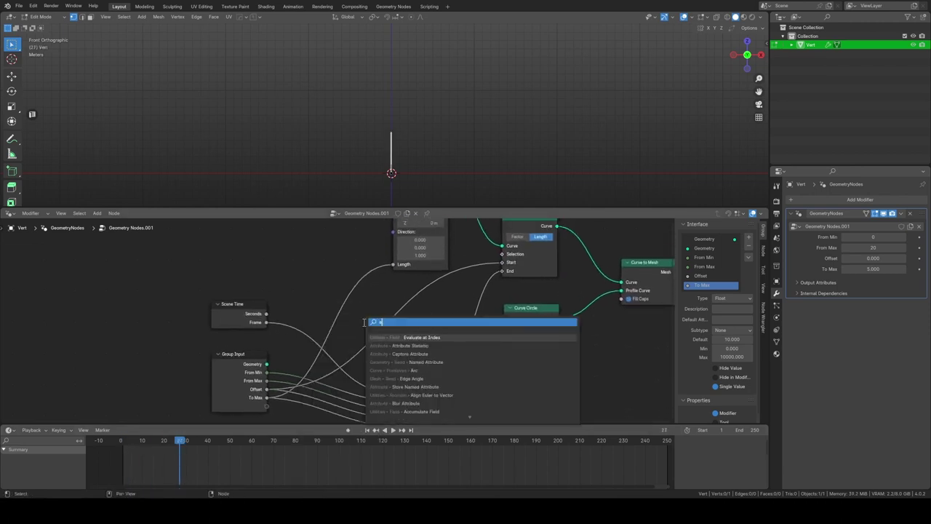
key(Return)
click(344, 253)
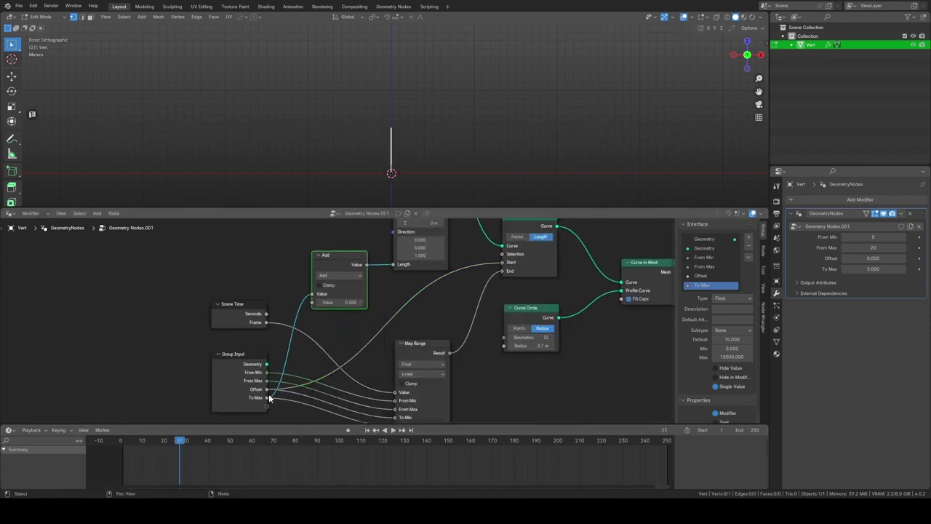
drag(267, 398, 313, 302)
Set To Max to 8 and Offset to 2, replaying the animation to check the growth
drag(120, 443, 175, 445)
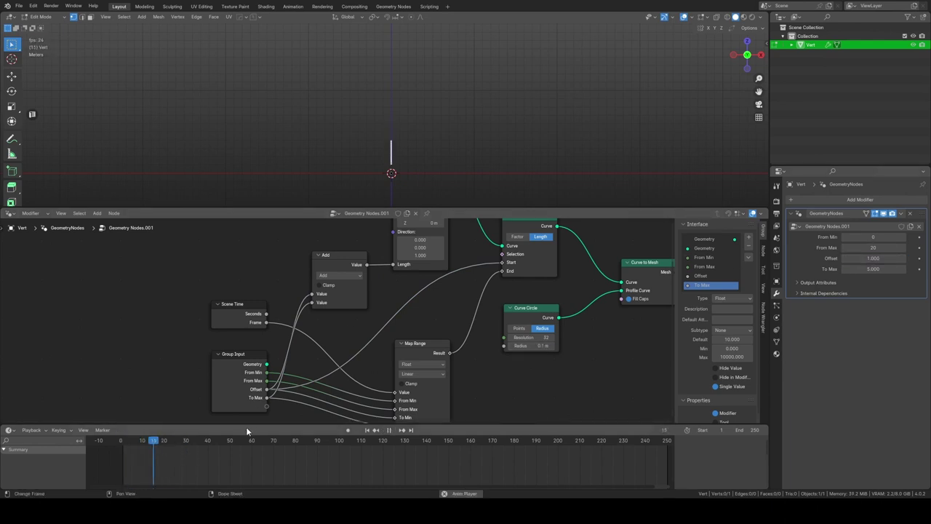
key(Escape)
key(Return)
click(881, 259)
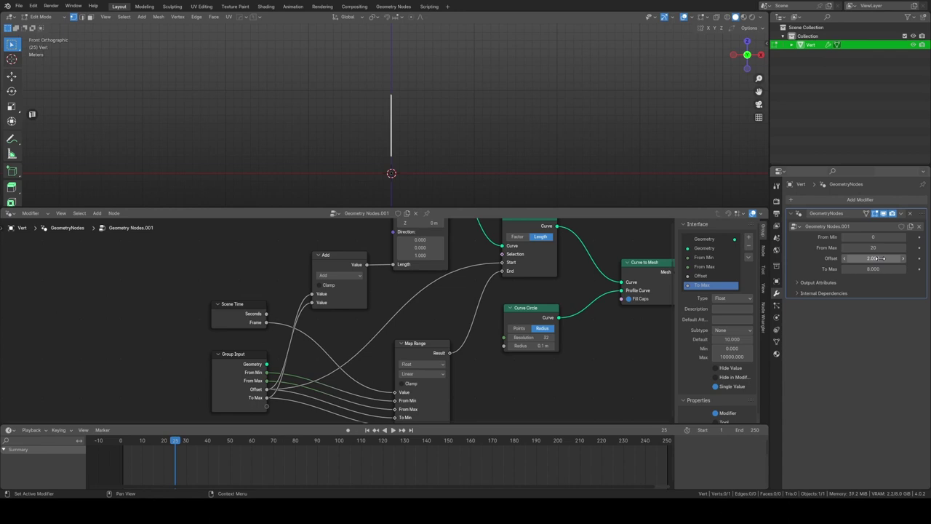
key(Return)
click(120, 449)
key(space)
click(117, 449)
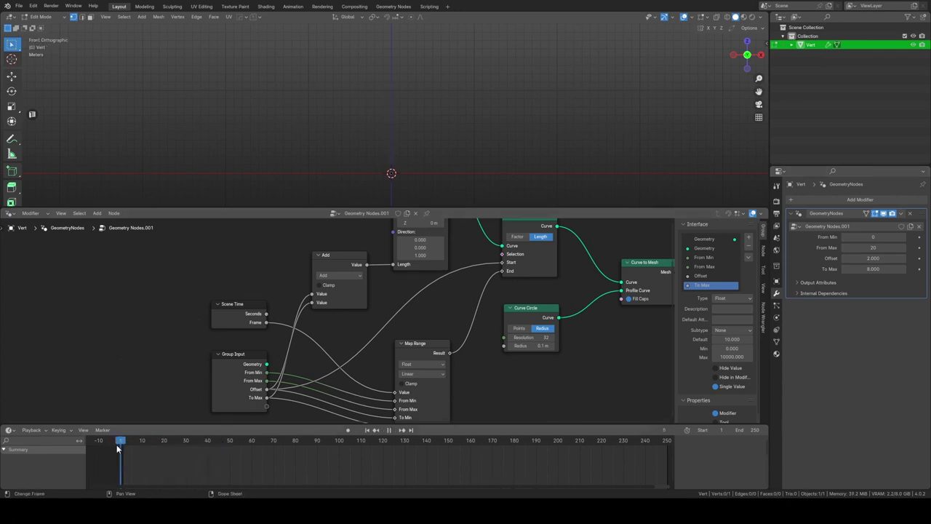
key(space)
Raise From Min to 10 and set From Max to 30, previewing the tube growth
drag(870, 237, 882, 238)
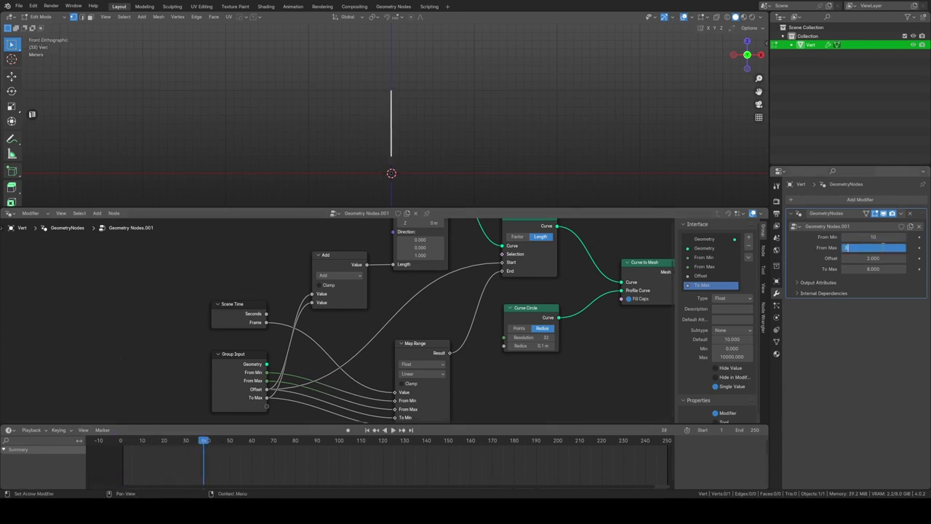
text(0)
key(Return)
key(space)
drag(120, 449, 156, 449)
key(space)
Lower From Min to 5 and set Offset to 1
drag(869, 237, 862, 237)
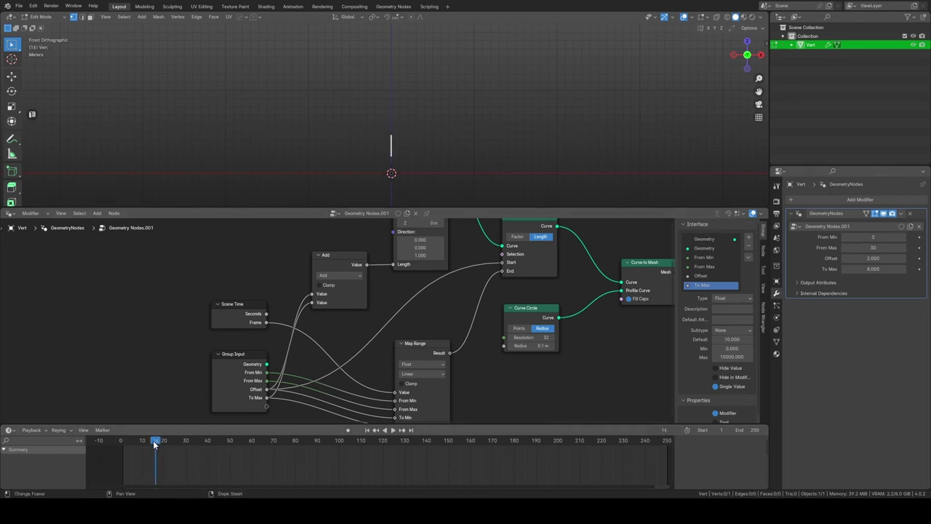
click(881, 259)
text(1)
key(Return)
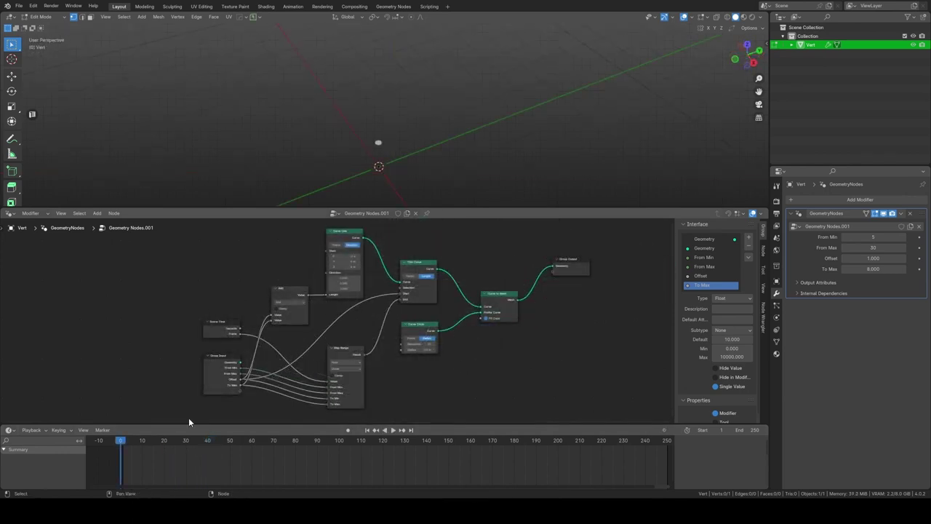
Change the modifier's From Min from 5 to 10 and scrub to check the start frame
click(863, 237)
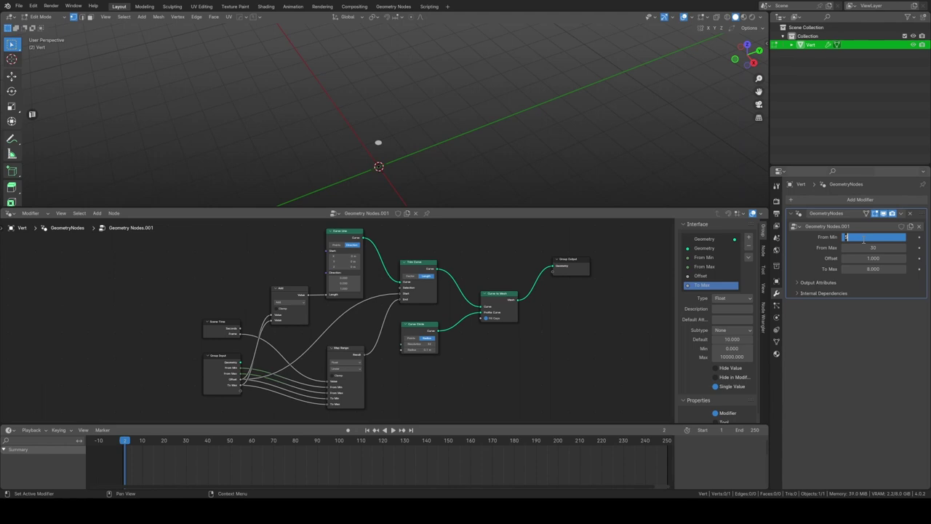
text(10)
drag(138, 439, 133, 440)
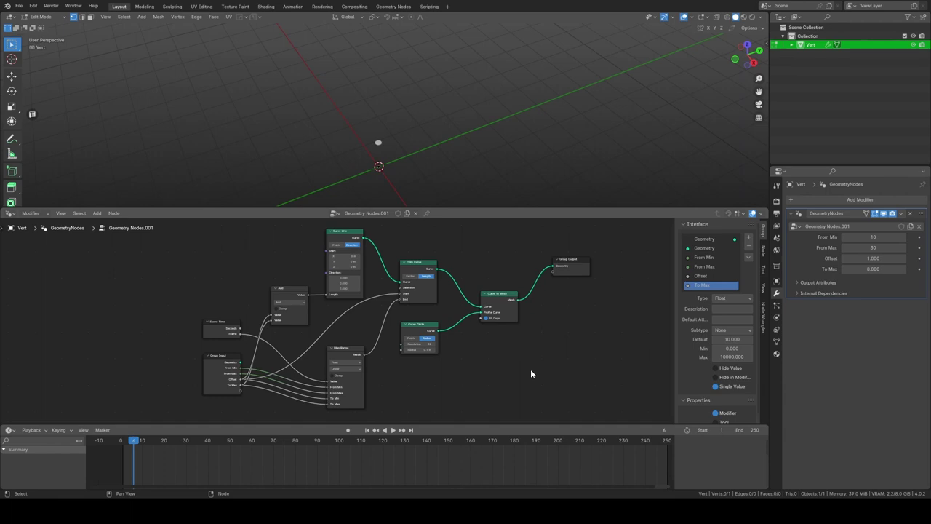
Add a Switch node and a Greater Than compare node to the tree
middle_drag(531, 370, 473, 369)
key(shift+a)
click(524, 407)
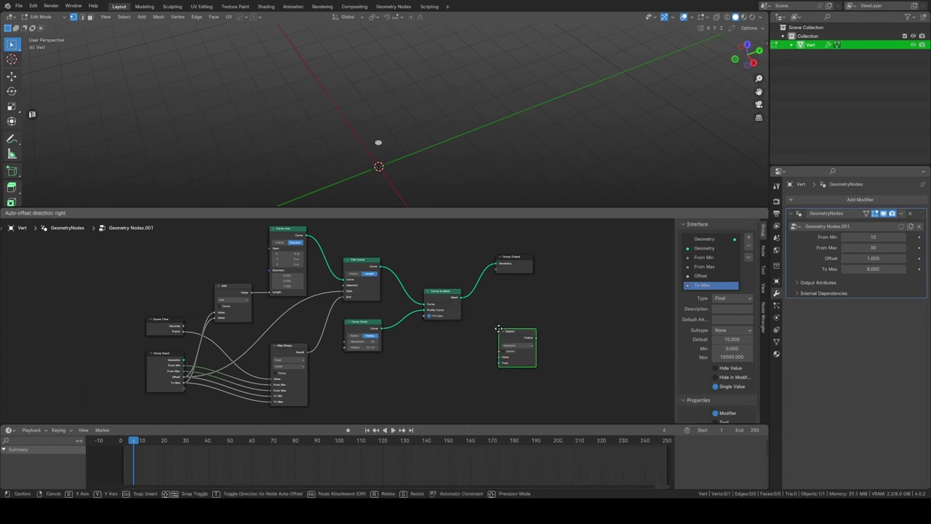
click(486, 330)
key(shift+a)
click(473, 364)
click(421, 354)
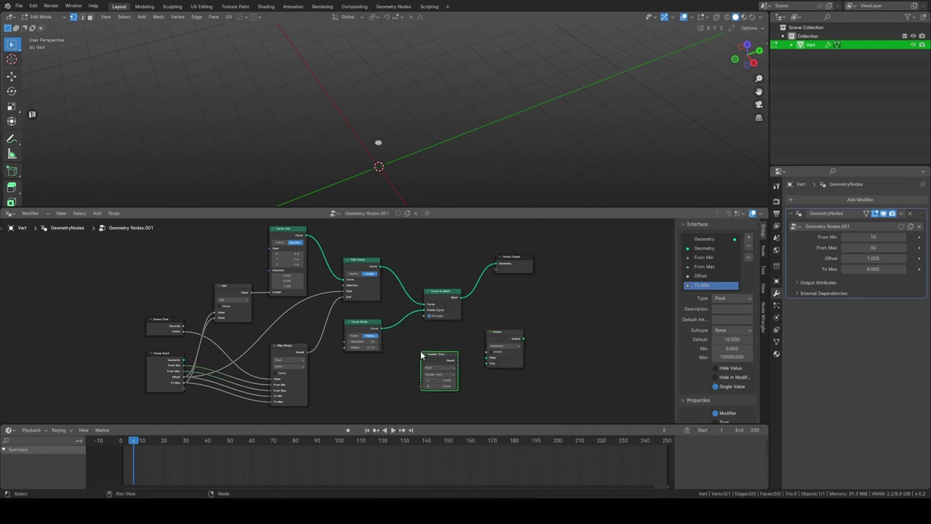
Wire Map Range Result to A, Offset to B, and the comparison result into the Switch
scroll(405, 376, up, 2)
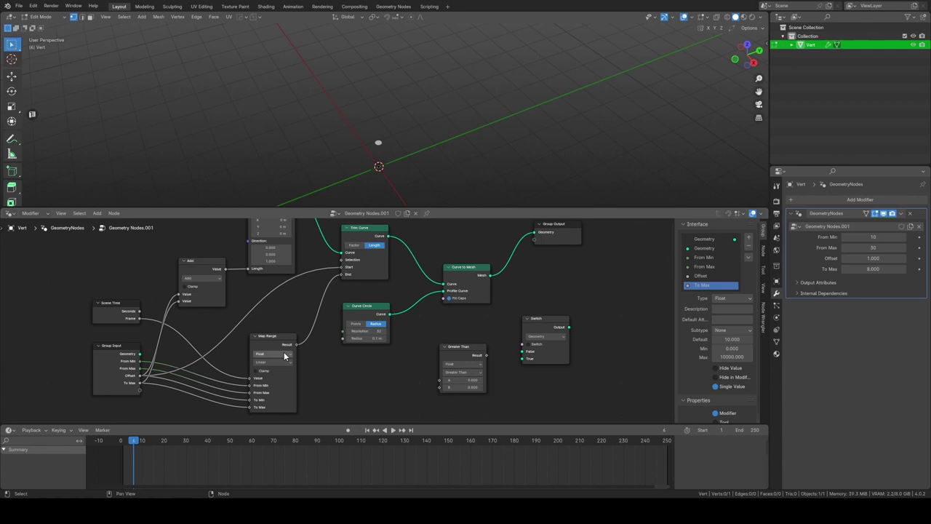
drag(296, 344, 440, 380)
drag(142, 380, 439, 387)
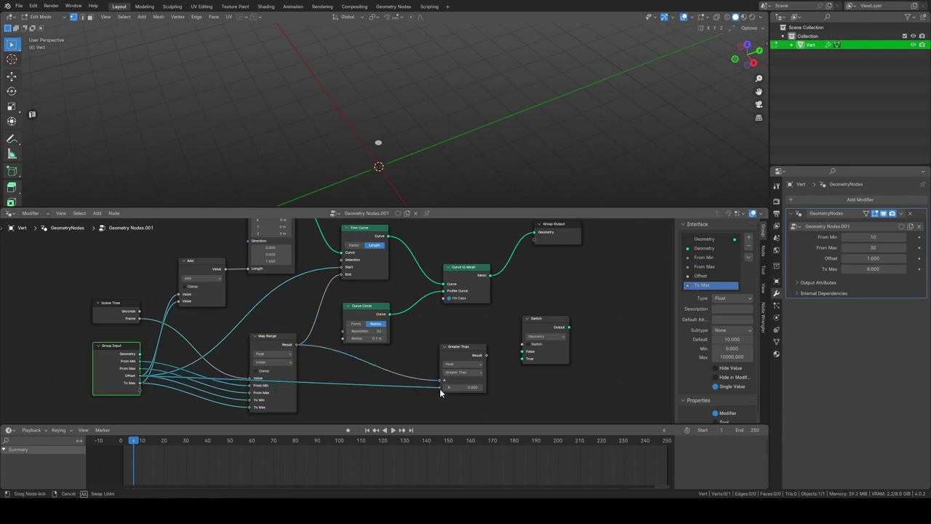
drag(468, 356, 503, 353)
Route the tube mesh into the Switch's True input and the Switch output to Group Output
ctrl+right_drag(489, 352, 477, 374)
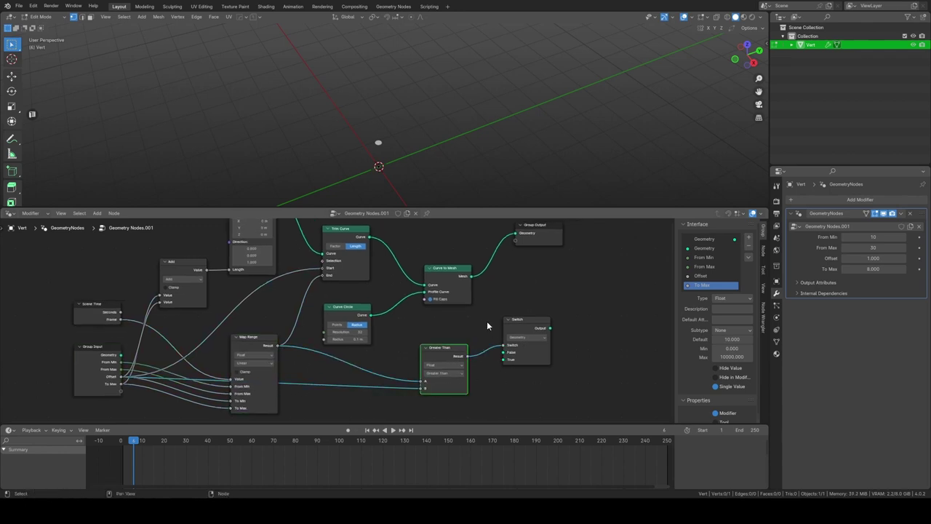
drag(524, 320, 524, 310)
drag(467, 356, 504, 333)
drag(471, 276, 505, 348)
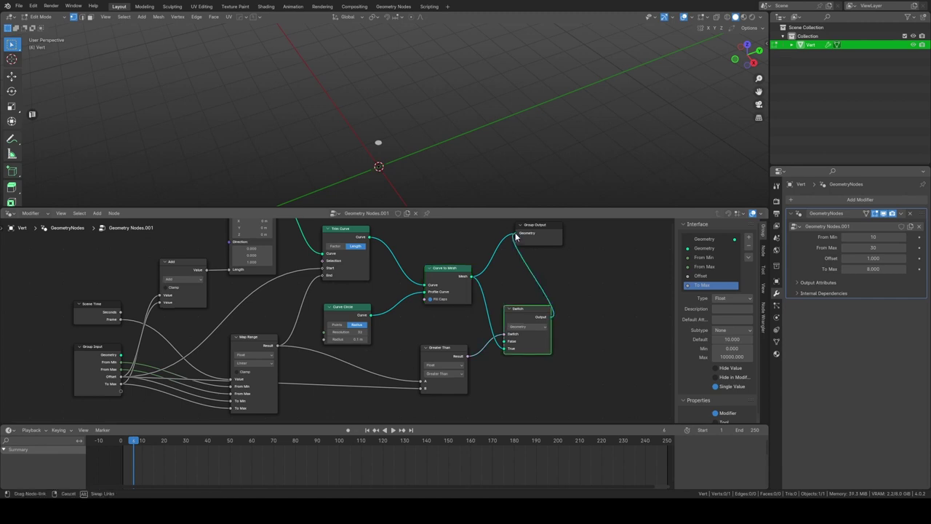
drag(535, 225, 596, 264)
drag(551, 317, 581, 279)
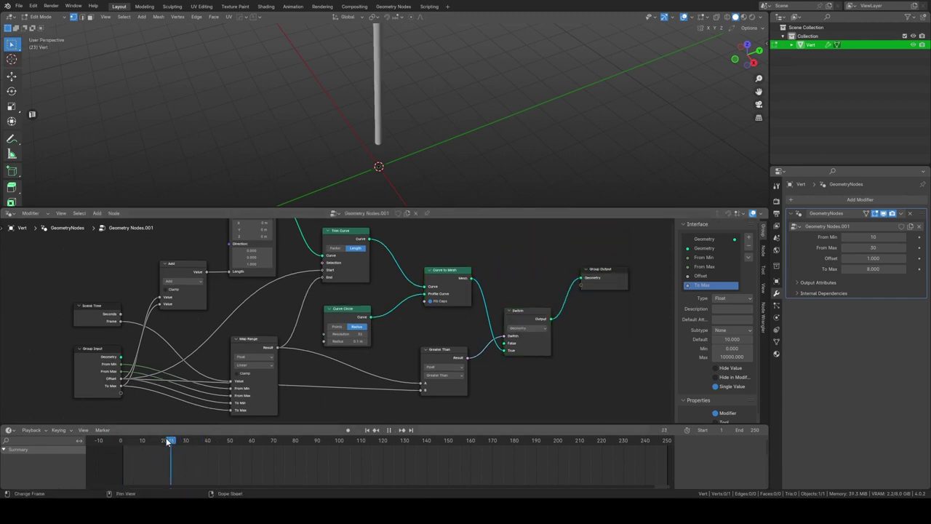
Try new From Min and Offset 2 values, replaying and orbiting the viewport to inspect the tube
drag(144, 440, 129, 446)
click(882, 237)
click(903, 258)
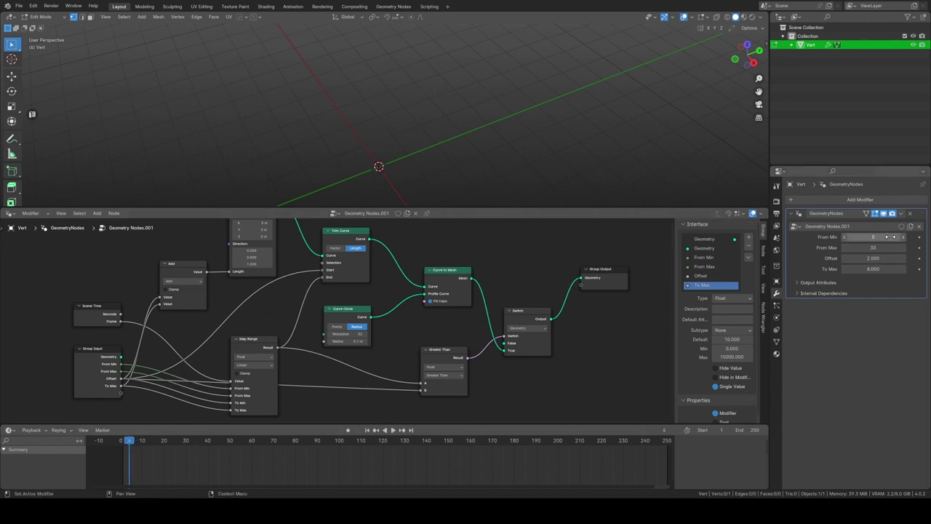
click(137, 446)
key(space)
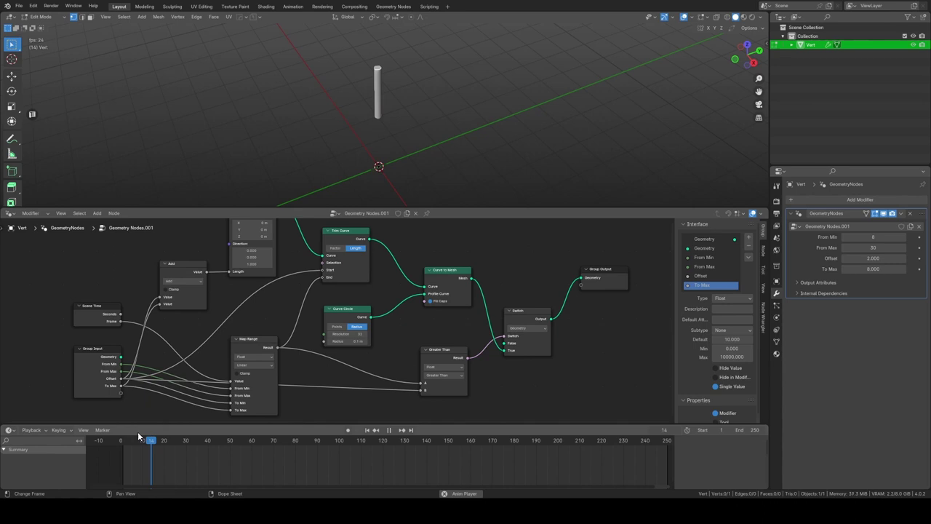
click(137, 446)
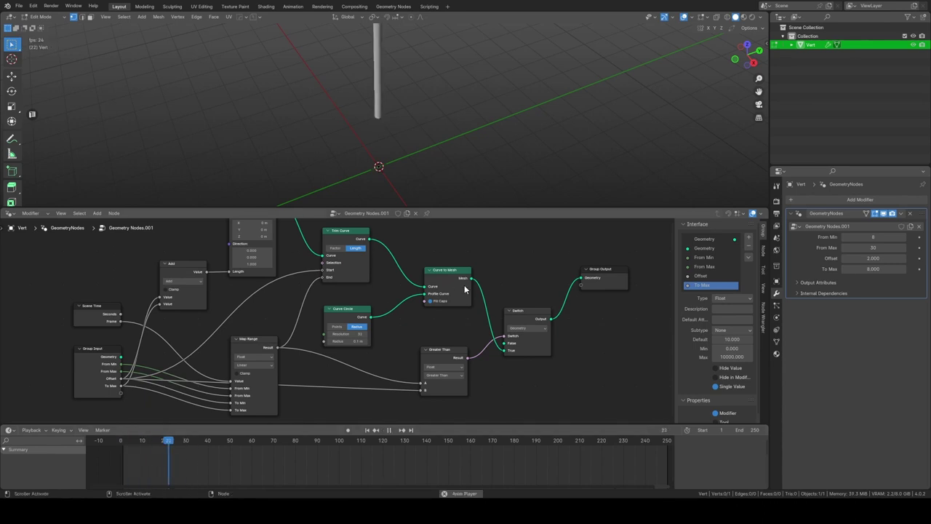
key(space)
scroll(407, 327, down, 3)
scroll(458, 137, down, 3)
mouse_move(458, 136)
middle_down()
mouse_move(457, 90)
mouse_move(456, 143)
mouse_move(436, 144)
mouse_move(407, 168)
middle_up()
drag(201, 455, 131, 451)
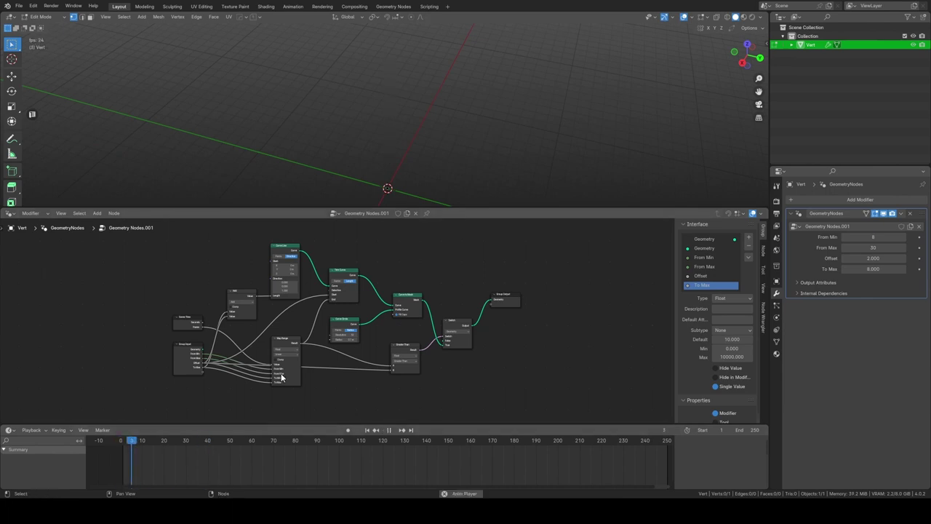
key(space)
Set From Min 50, From Max 80 and Offset 3.2, then begin editing To Max
click(873, 238)
text(1)
key(Return)
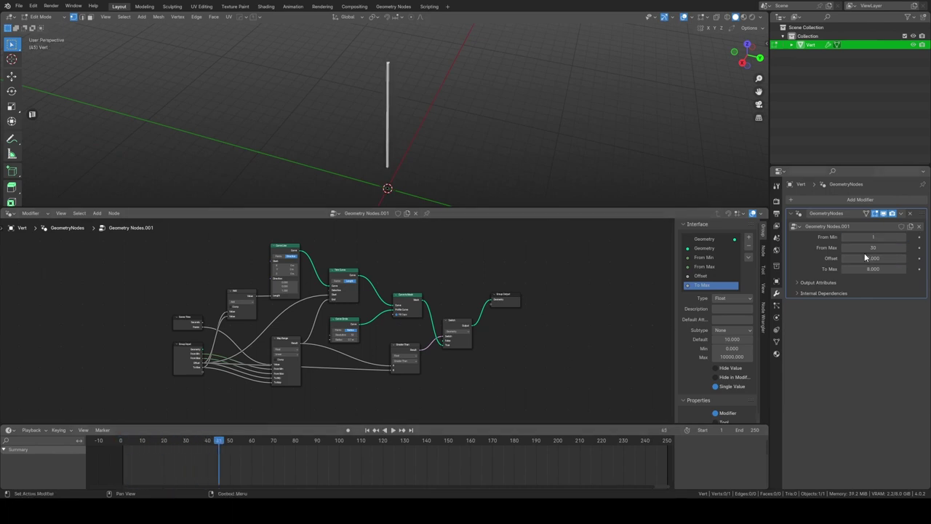
text(1)
key(Return)
click(883, 237)
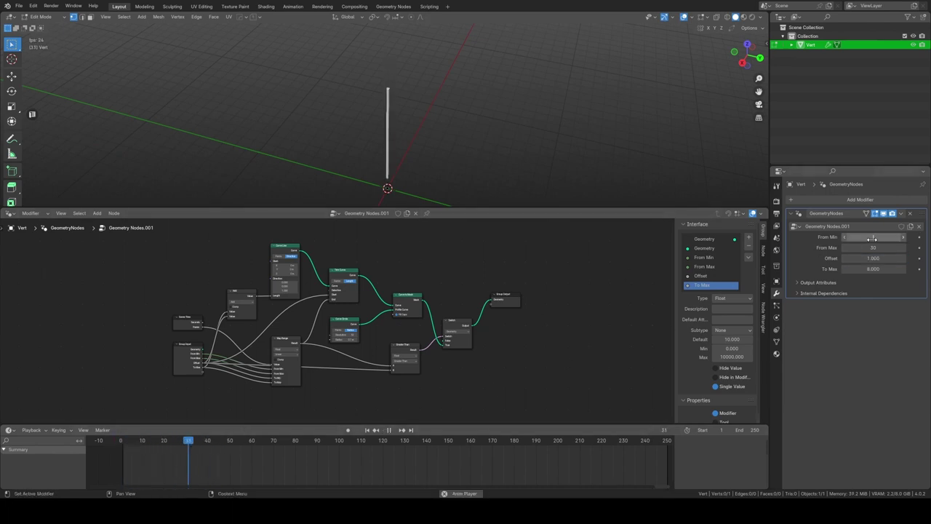
click(881, 248)
text(80)
key(Return)
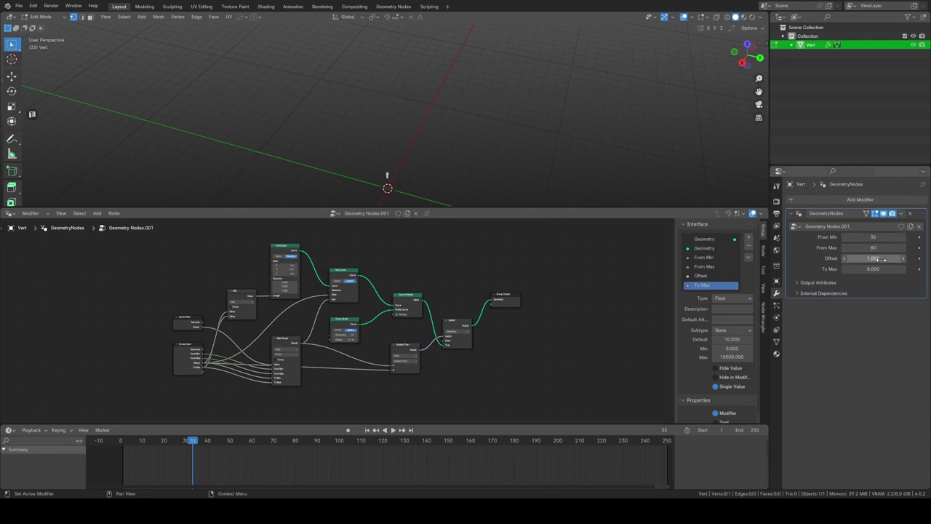
text(.2)
key(Return)
click(882, 270)
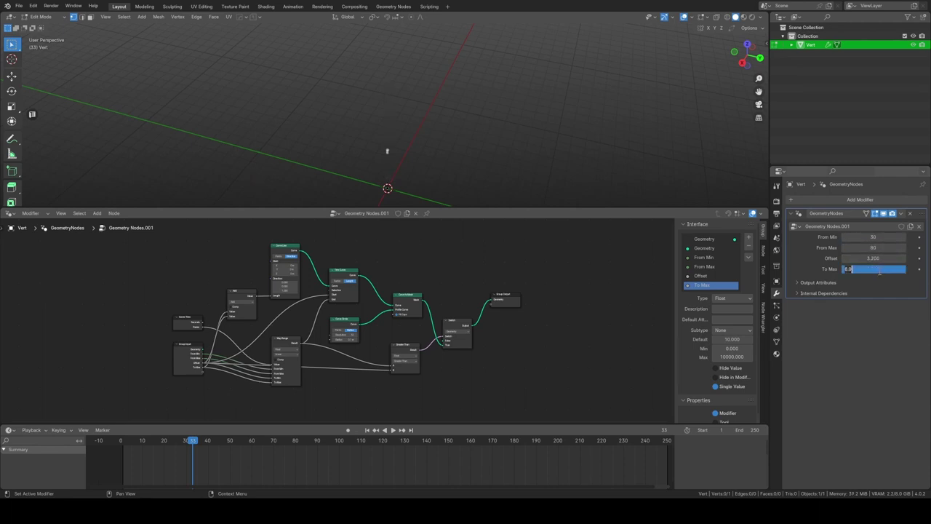